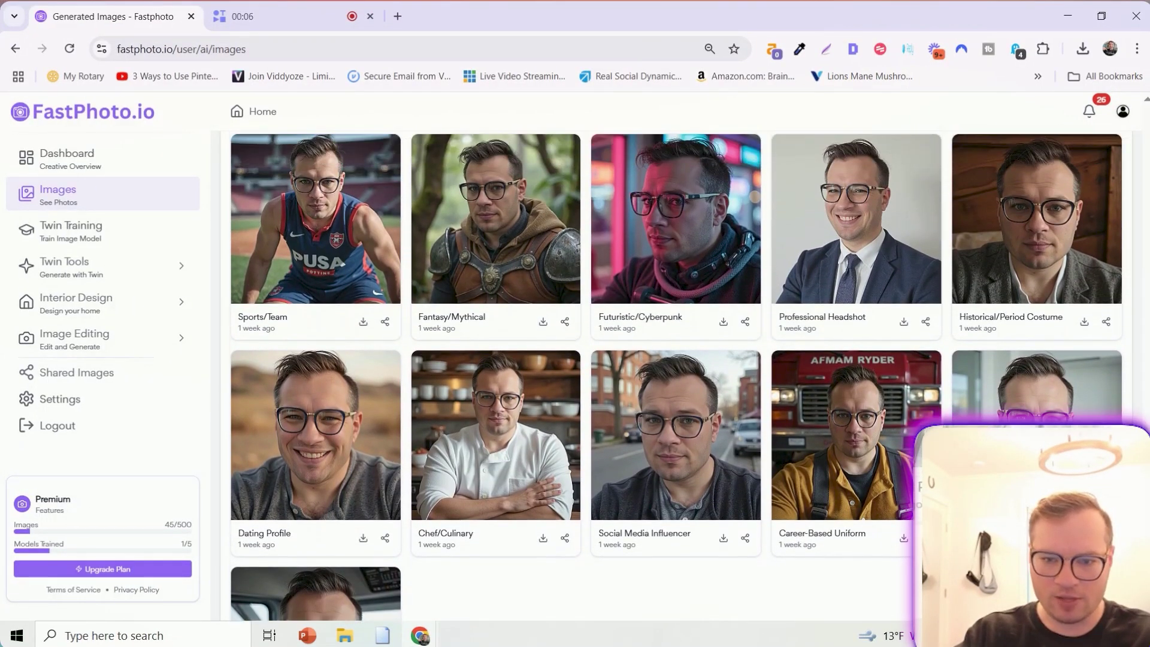
Open the Medical Professional portrait in a new tab, then close that tab.
{"action": "scroll", "coordinate": [677, 377], "scroll_direction": "up", "scroll_amount": 1}
{"action": "scroll", "coordinate": [677, 378], "scroll_direction": "up", "scroll_amount": 1}
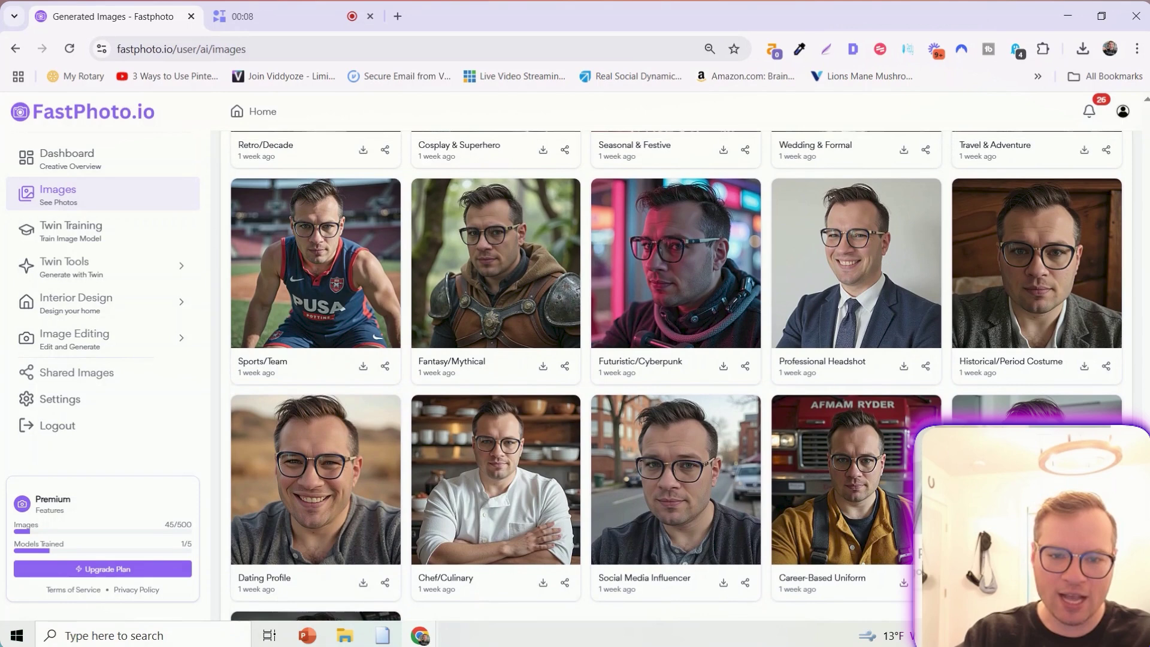
{"action": "scroll", "coordinate": [677, 377], "scroll_direction": "down", "scroll_amount": 1}
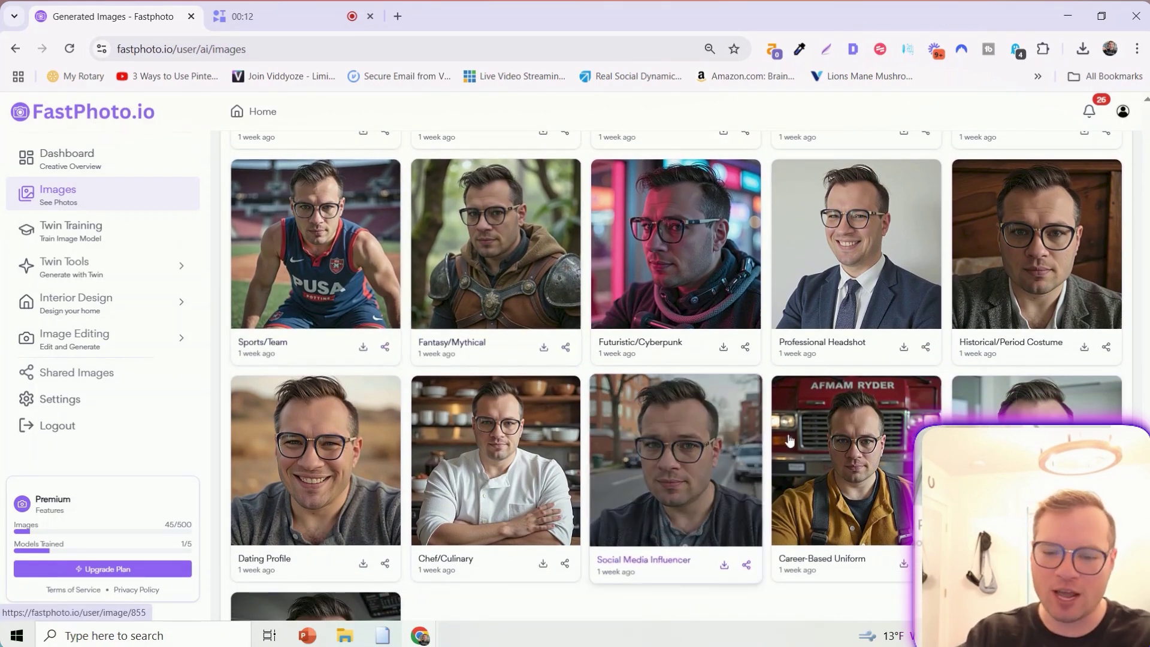
{"action": "scroll", "coordinate": [857, 300], "scroll_direction": "up", "scroll_amount": 1}
{"action": "left_click", "coordinate": [988, 509]}
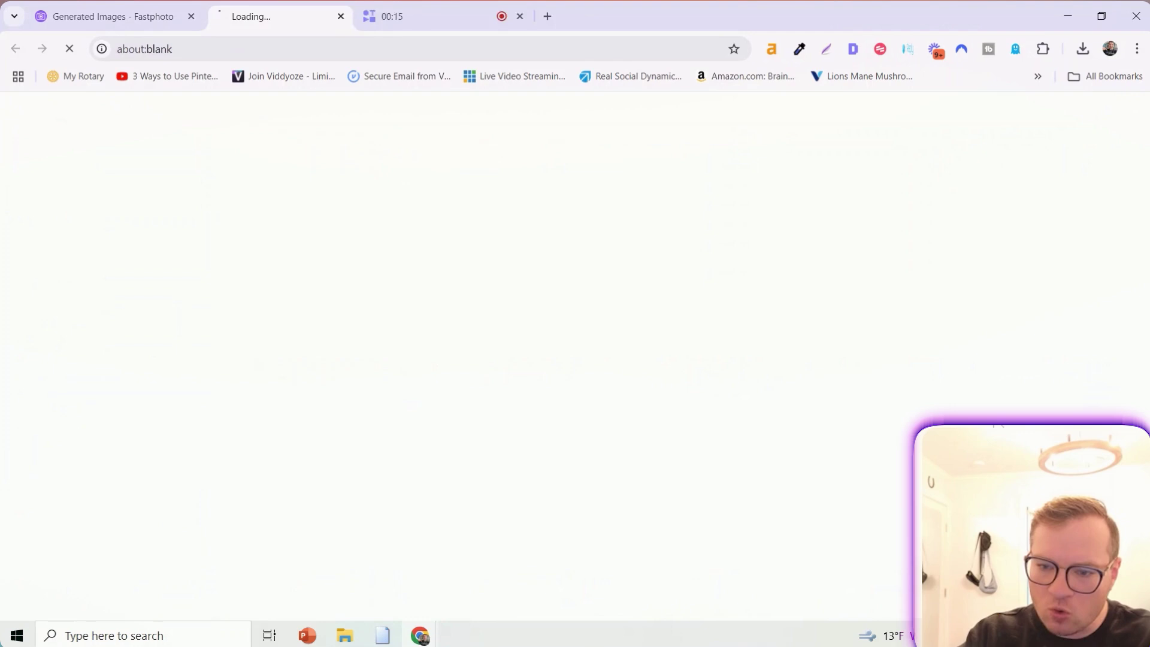
{"action": "scroll", "coordinate": [933, 308], "scroll_direction": "down", "scroll_amount": 3}
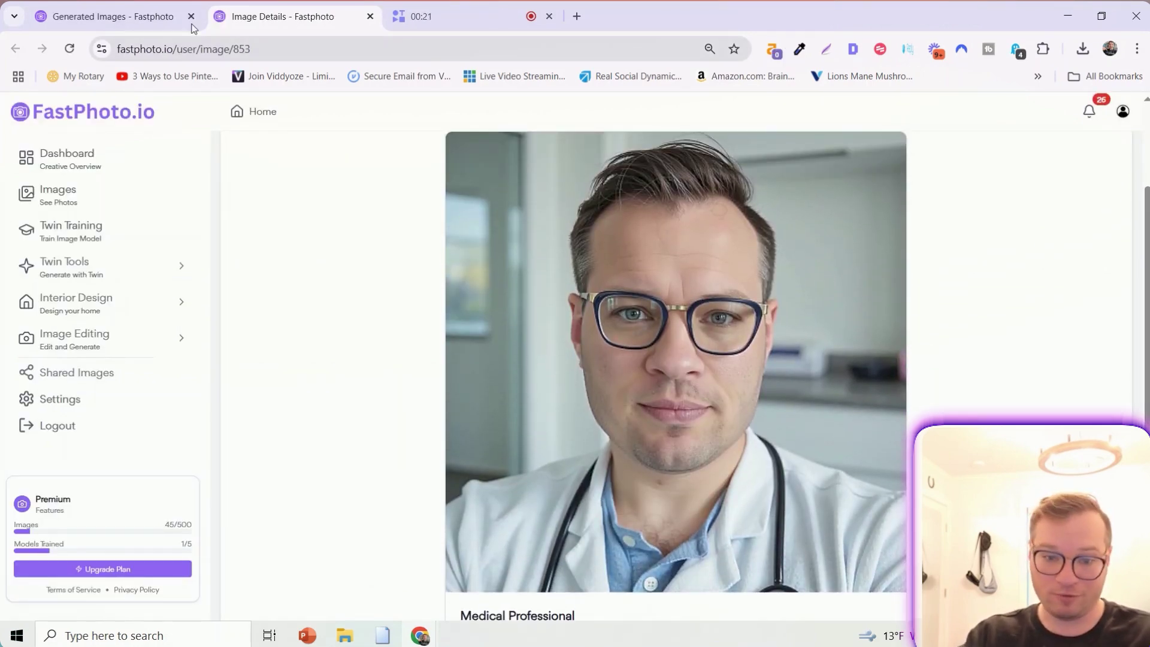
{"action": "key", "text": "ctrl+w"}
Open the Superman and Batman portraits' details in new tabs, then return to the gallery.
{"action": "left_click", "coordinate": [497, 382]}
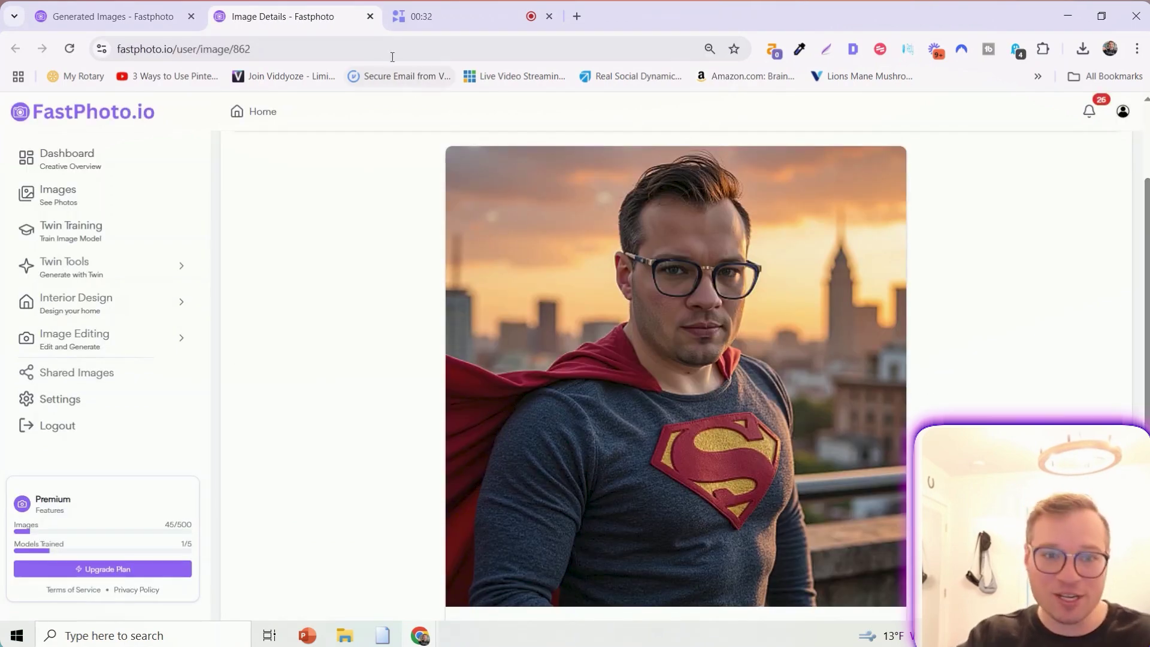
{"action": "left_click", "coordinate": [113, 16]}
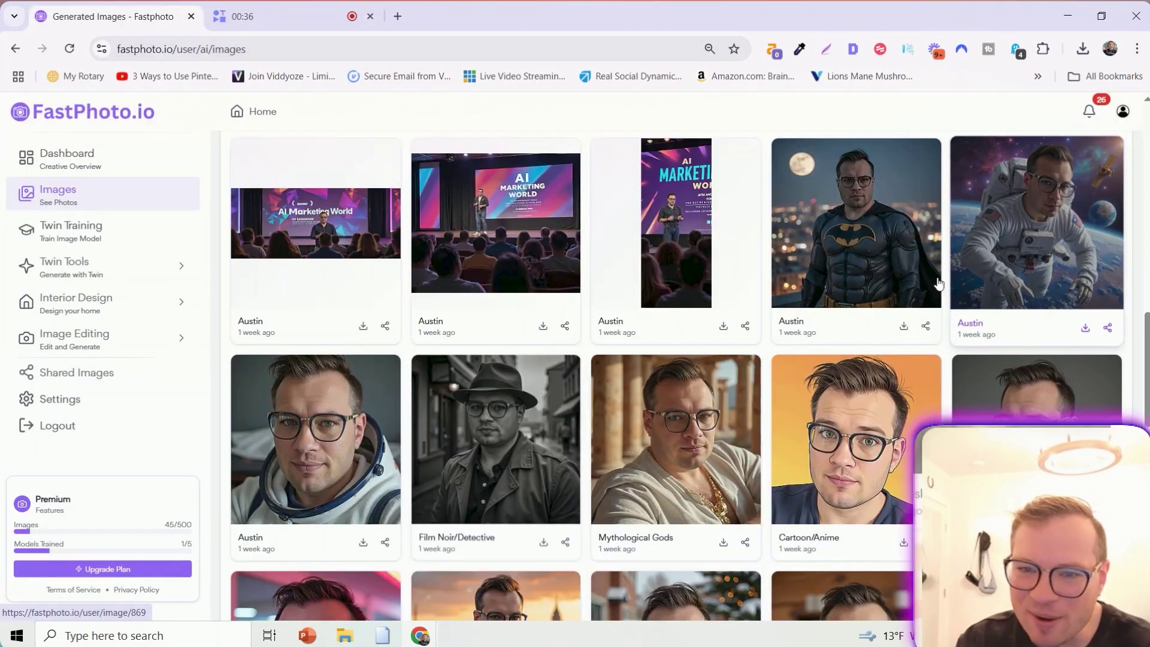
{"action": "left_click", "coordinate": [897, 221]}
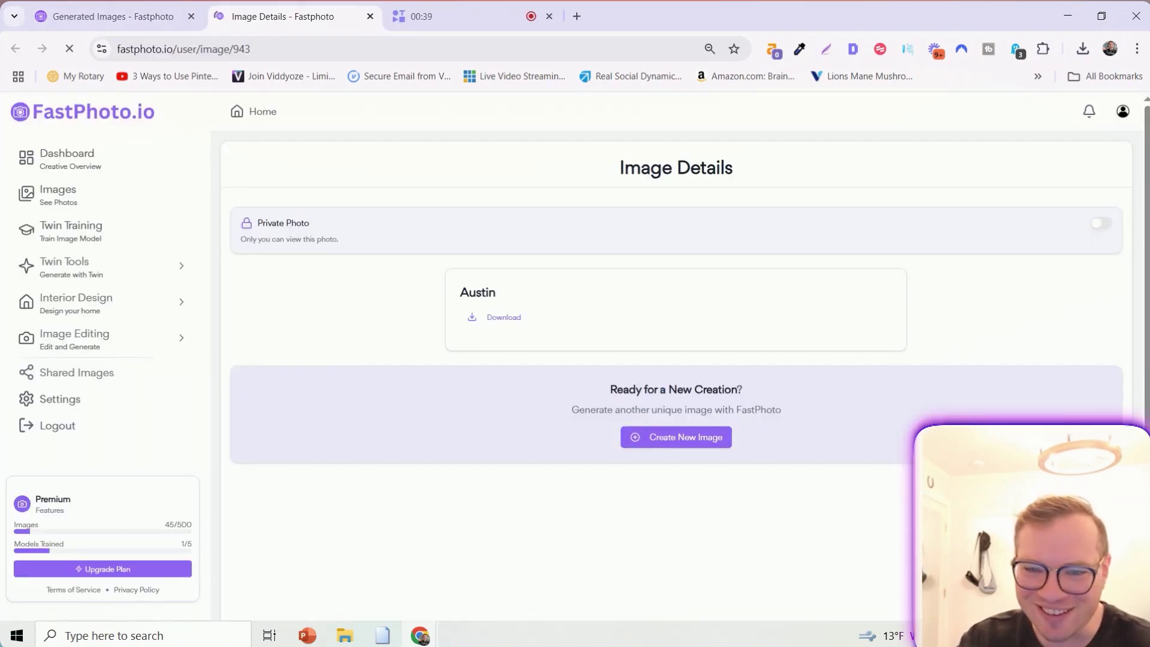
{"action": "scroll", "coordinate": [1147, 285], "scroll_direction": "down", "scroll_amount": 2}
{"action": "scroll", "coordinate": [791, 363], "scroll_direction": "up", "scroll_amount": 1}
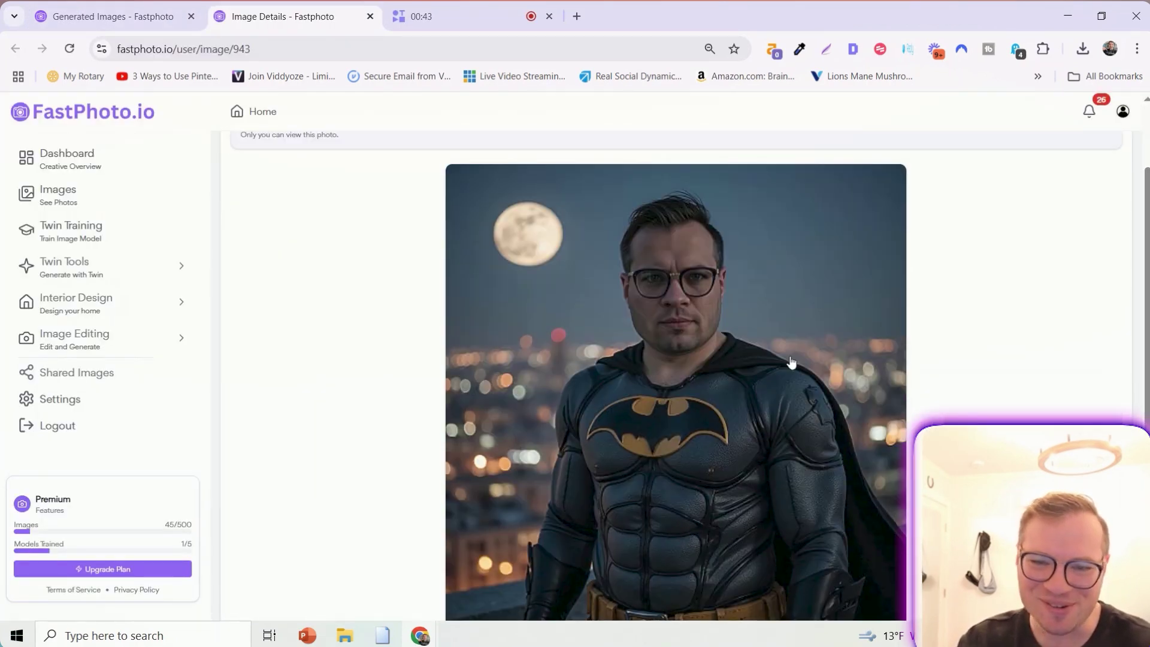
{"action": "left_click", "coordinate": [116, 6]}
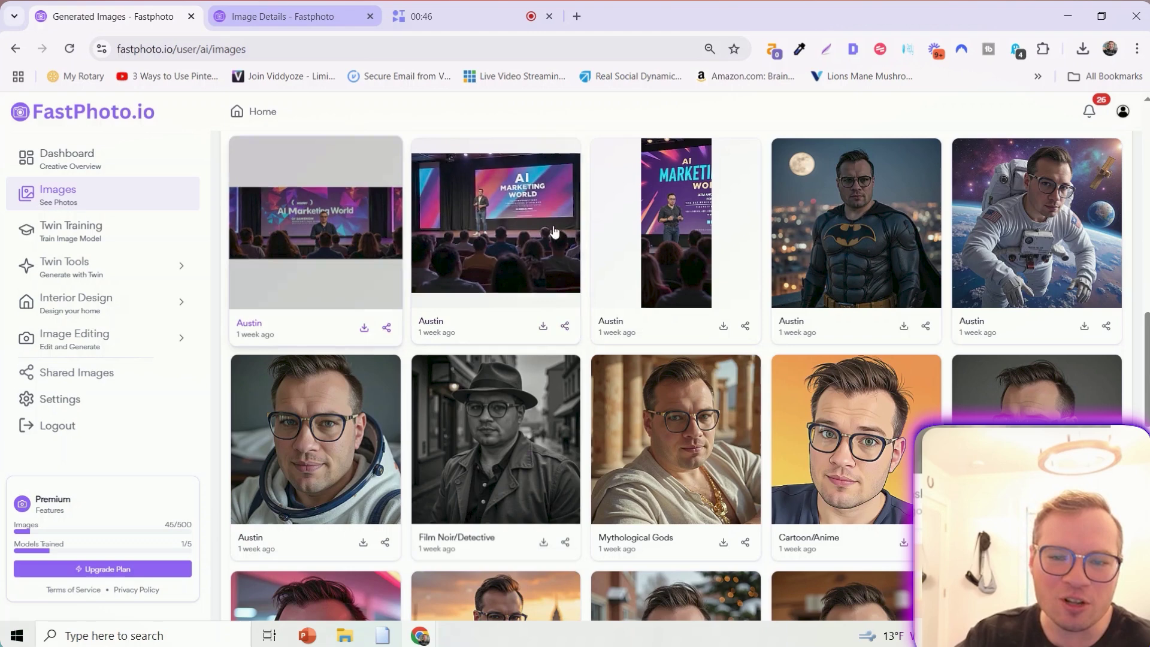
Open the AI Marketing World stage image and the red-haired clown portrait in new tabs.
{"action": "left_click", "coordinate": [358, 224]}
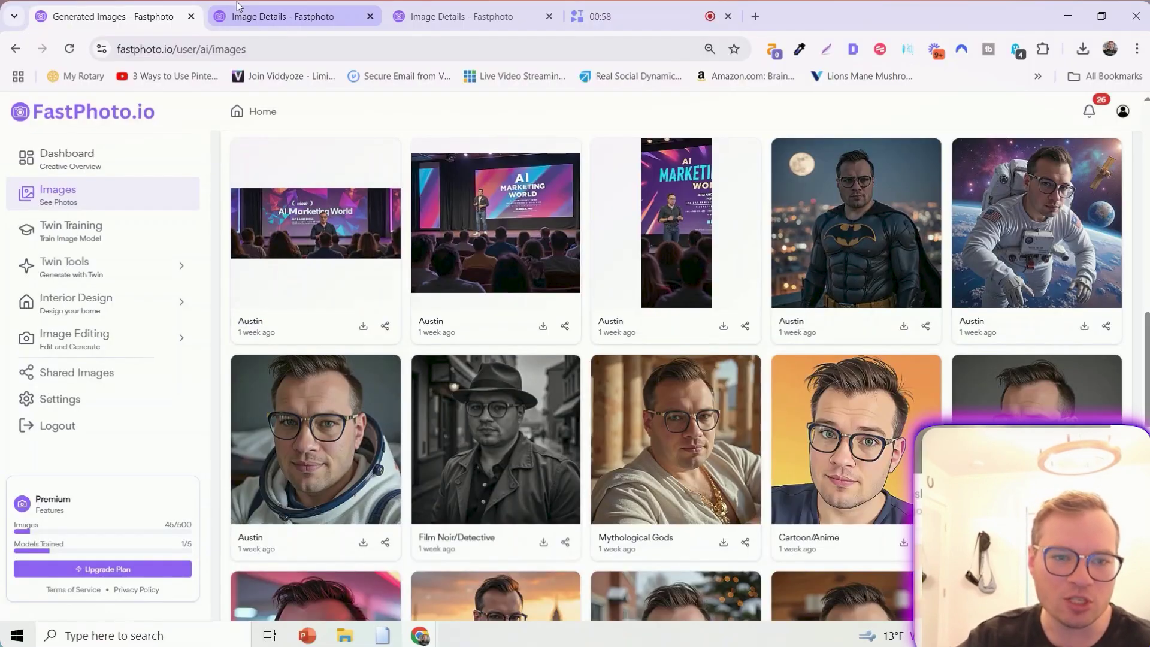
{"action": "scroll", "coordinate": [839, 449], "scroll_direction": "up", "scroll_amount": 5}
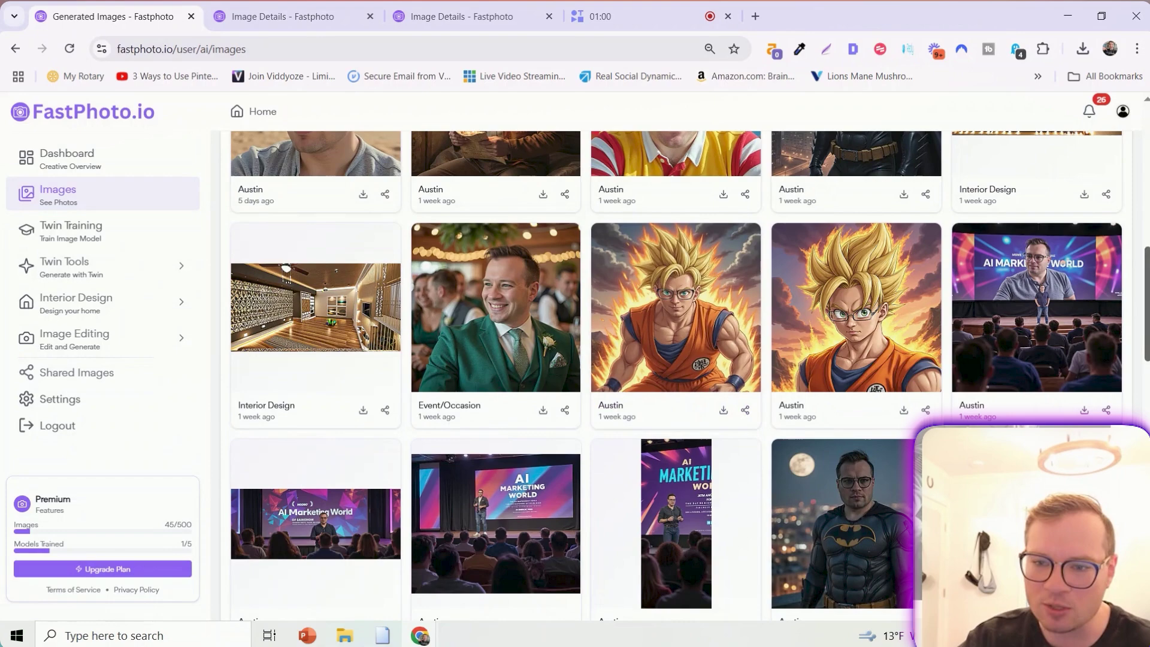
{"action": "scroll", "coordinate": [839, 443], "scroll_direction": "up", "scroll_amount": 2}
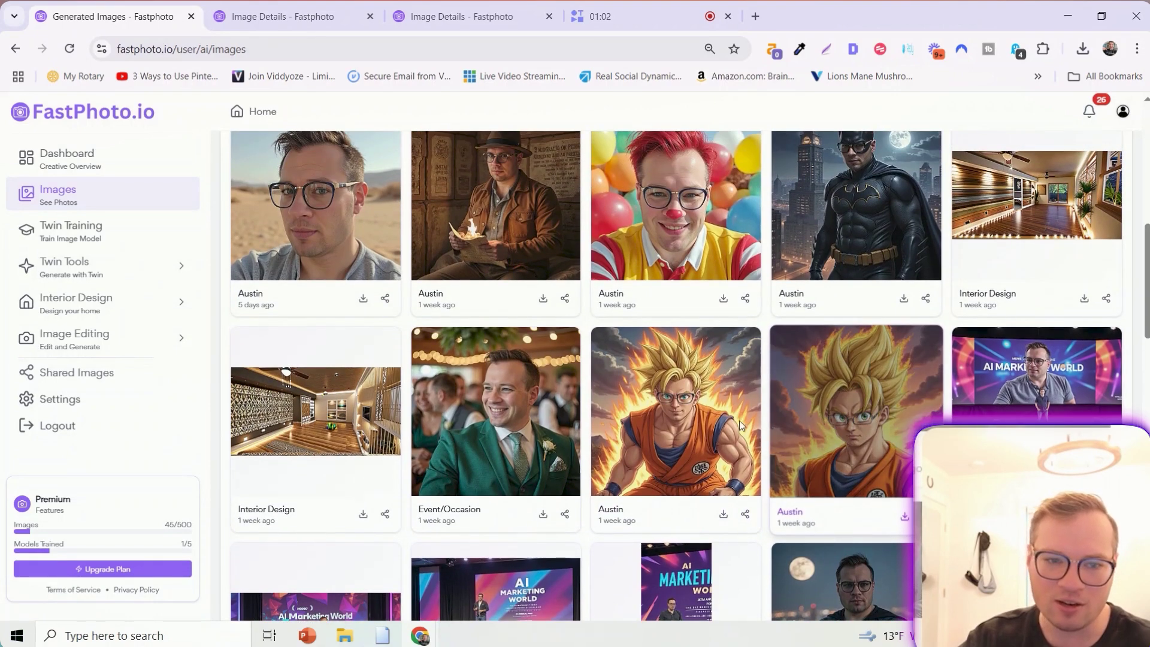
{"action": "scroll", "coordinate": [741, 425], "scroll_direction": "up", "scroll_amount": 2}
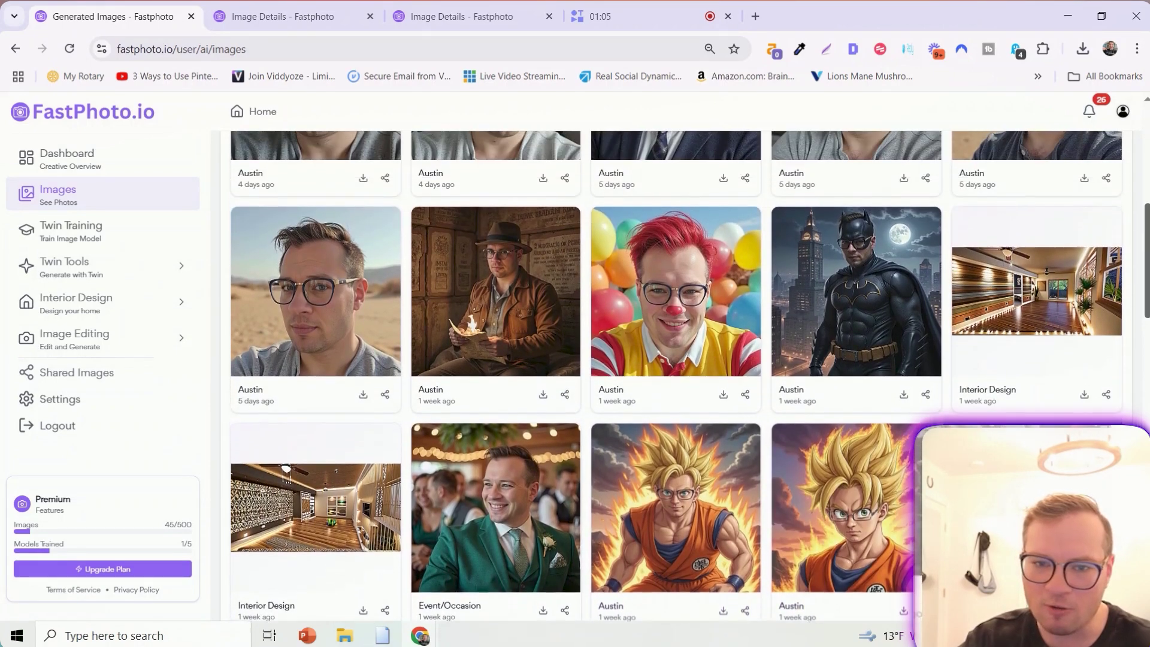
{"action": "left_click", "coordinate": [719, 272]}
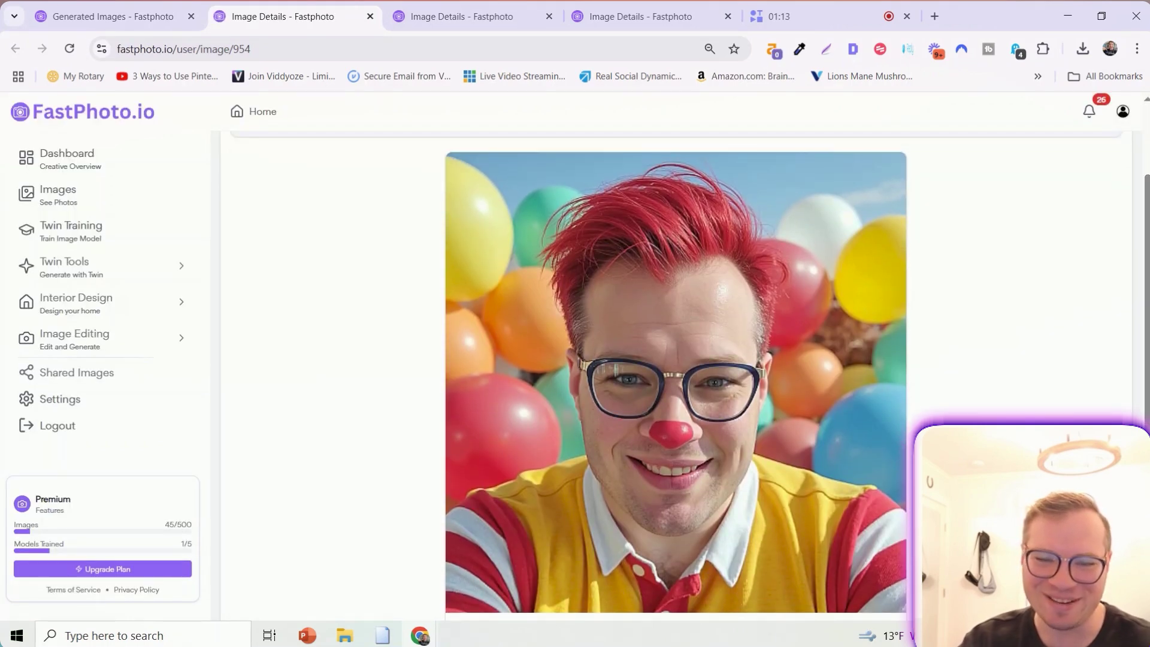
{"action": "scroll", "coordinate": [676, 376], "scroll_direction": "up", "scroll_amount": 1}
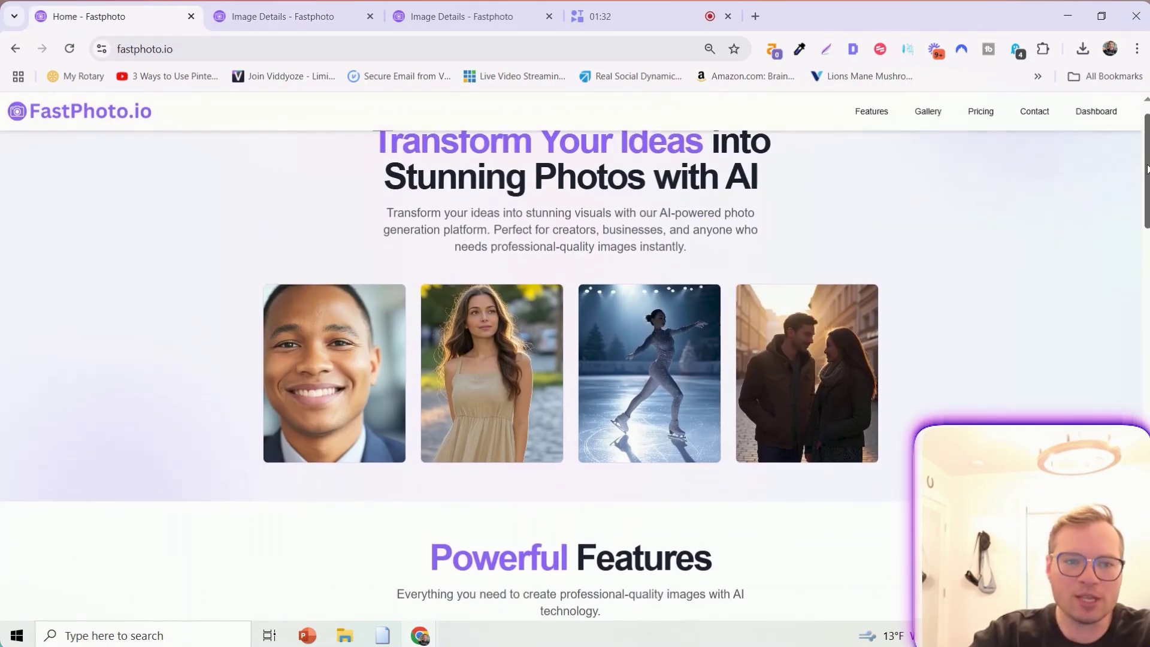
Scroll through the homepage features and the Pricing page.
{"action": "scroll", "coordinate": [576, 359], "scroll_direction": "down", "scroll_amount": 8}
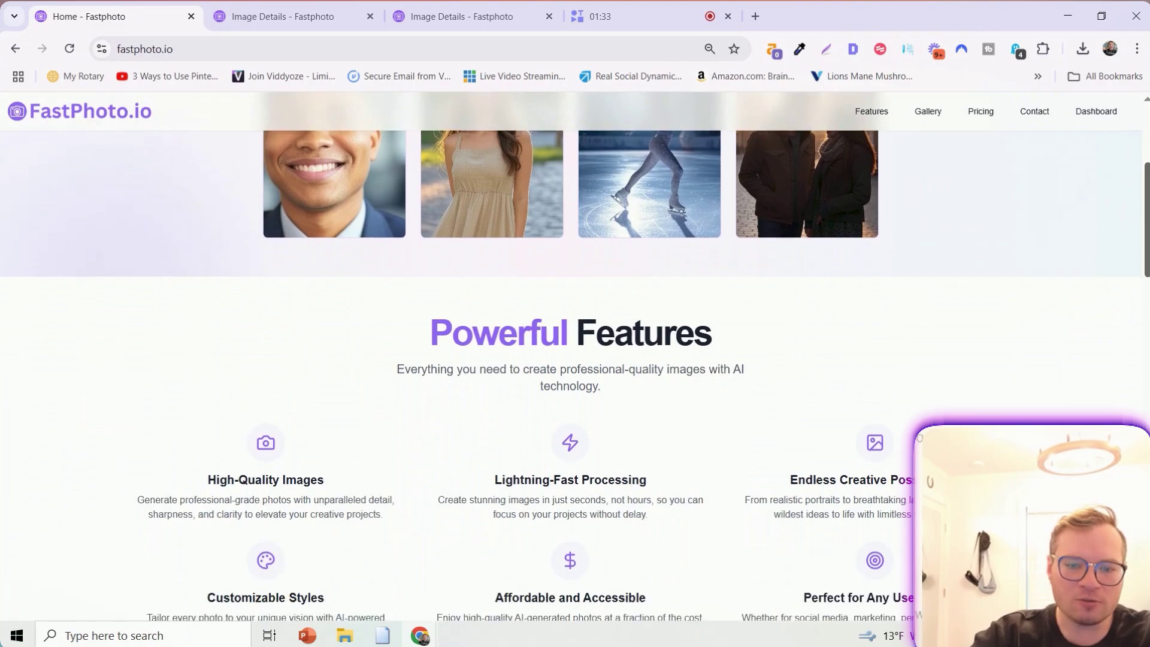
{"action": "scroll", "coordinate": [575, 359], "scroll_direction": "down", "scroll_amount": 10}
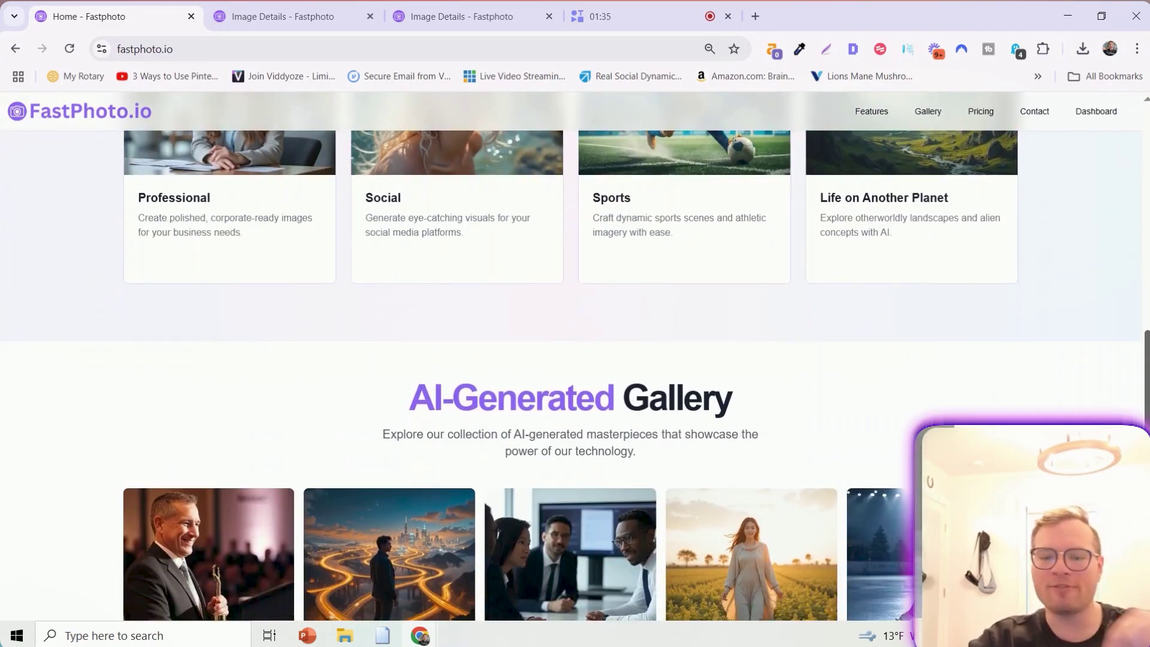
{"action": "scroll", "coordinate": [575, 360], "scroll_direction": "down", "scroll_amount": 5}
{"action": "scroll", "coordinate": [575, 359], "scroll_direction": "up", "scroll_amount": 12}
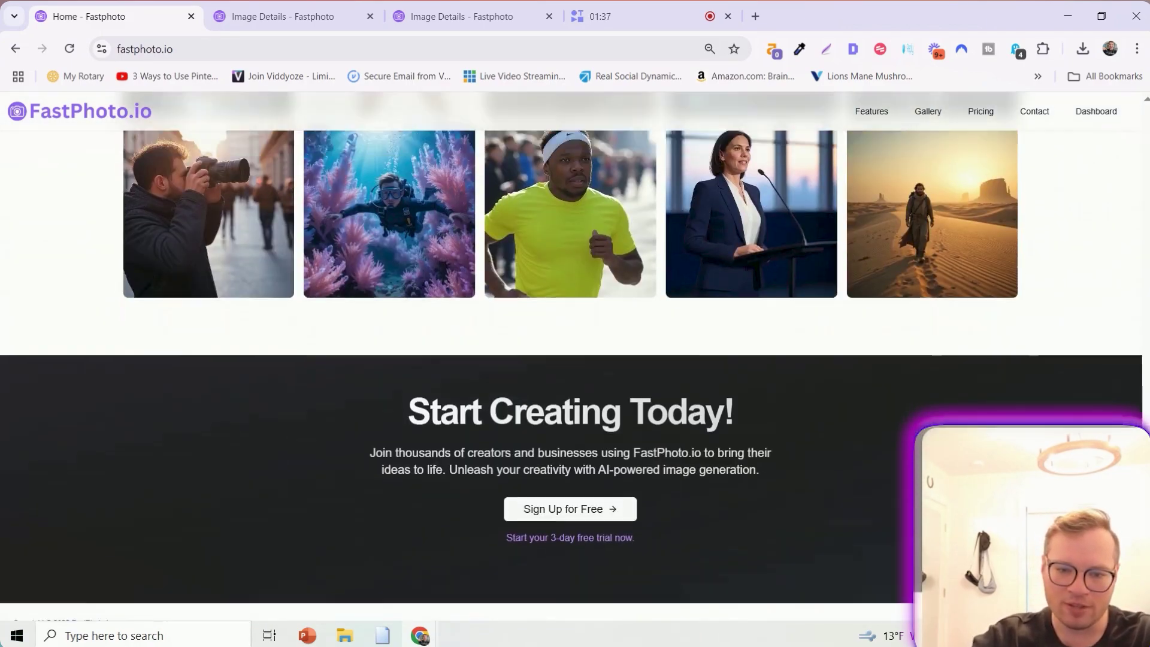
{"action": "scroll", "coordinate": [1099, 141], "scroll_direction": "down", "scroll_amount": 6}
{"action": "scroll", "coordinate": [1098, 141], "scroll_direction": "up", "scroll_amount": 18}
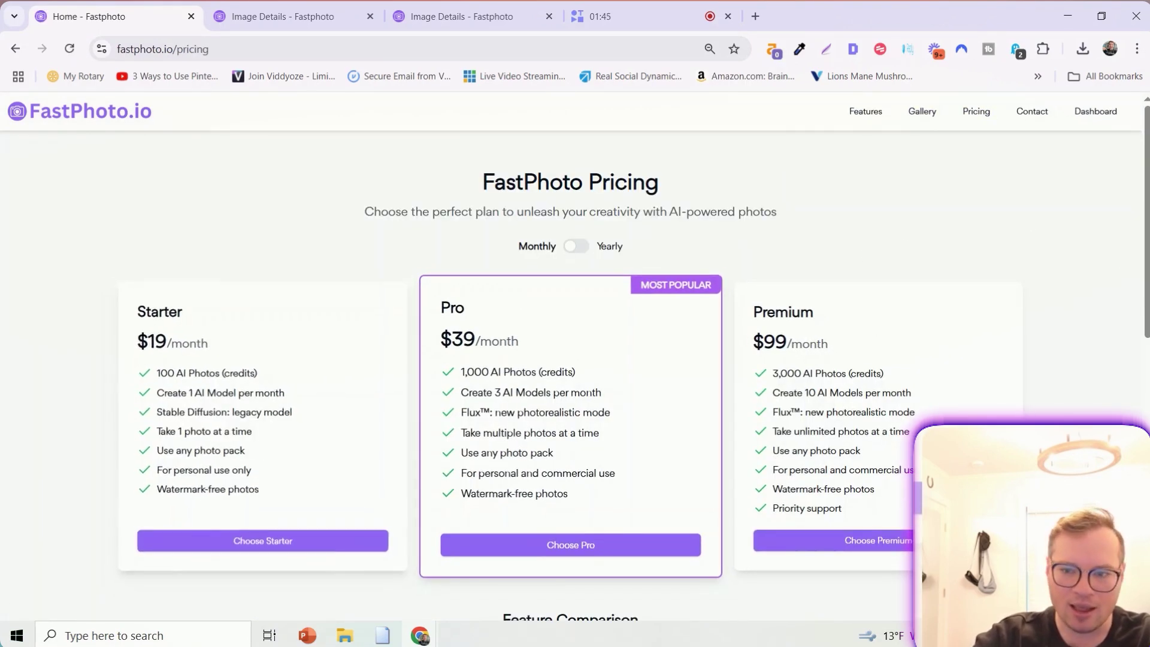
{"action": "scroll", "coordinate": [412, 322], "scroll_direction": "down", "scroll_amount": 8}
{"action": "scroll", "coordinate": [725, 500], "scroll_direction": "down", "scroll_amount": 3}
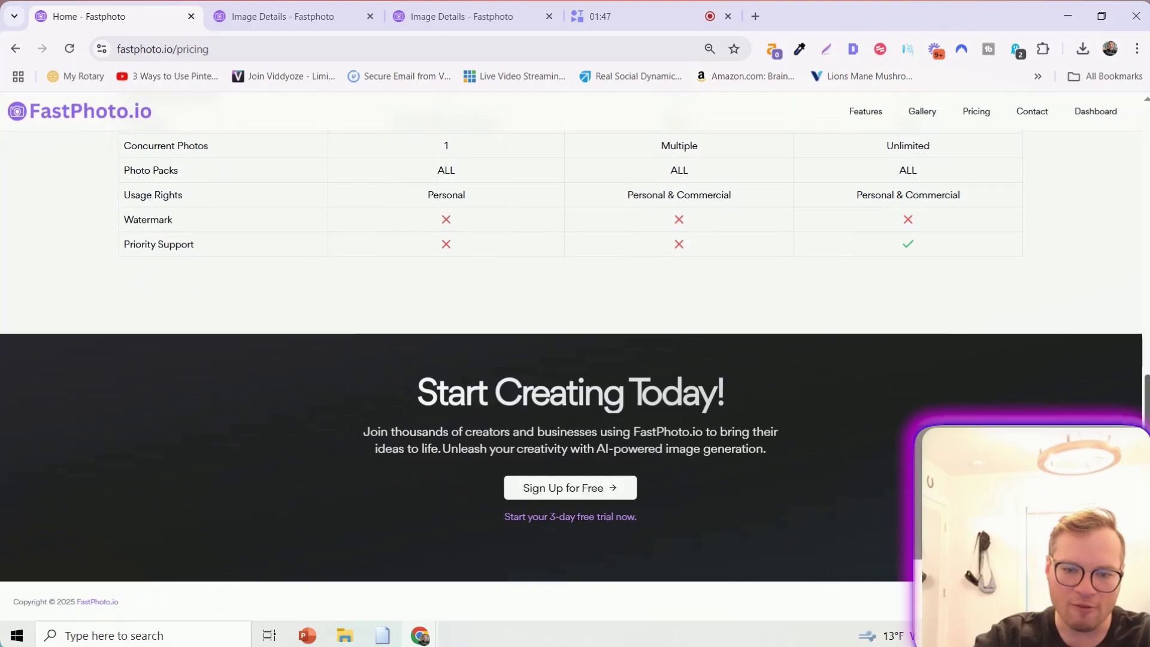
{"action": "scroll", "coordinate": [725, 500], "scroll_direction": "up", "scroll_amount": 10}
{"action": "scroll", "coordinate": [724, 500], "scroll_direction": "down", "scroll_amount": 8}
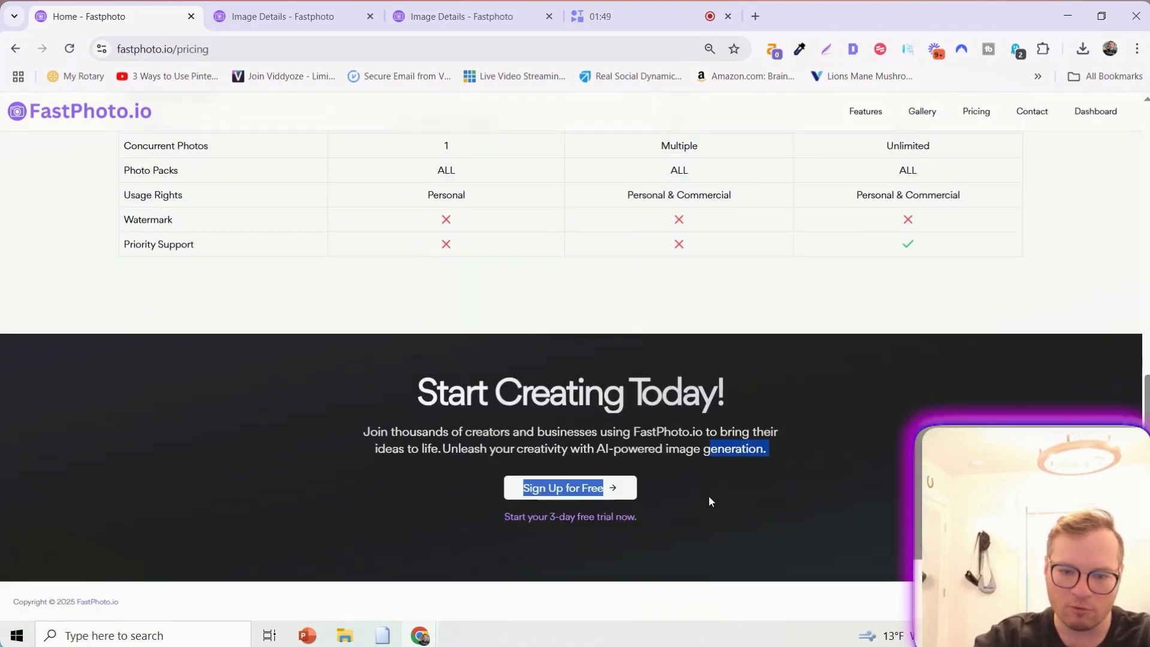
{"action": "scroll", "coordinate": [997, 409], "scroll_direction": "up", "scroll_amount": 10}
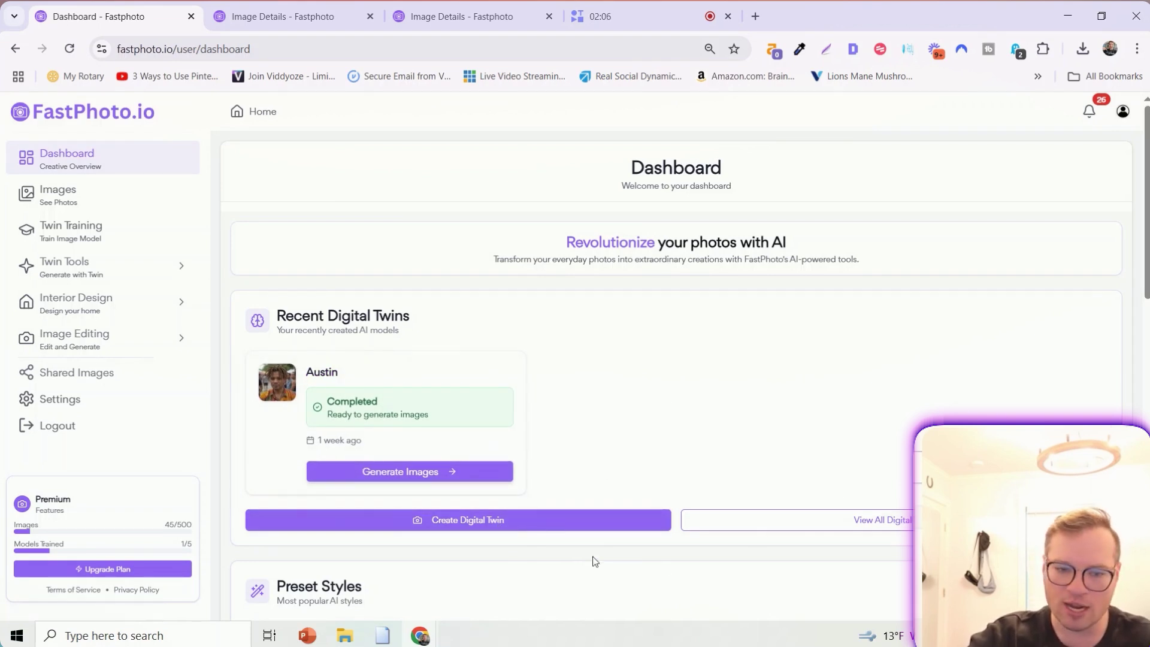
Start a new digital twin as Male, aged 25-34.
{"action": "left_click", "coordinate": [472, 520]}
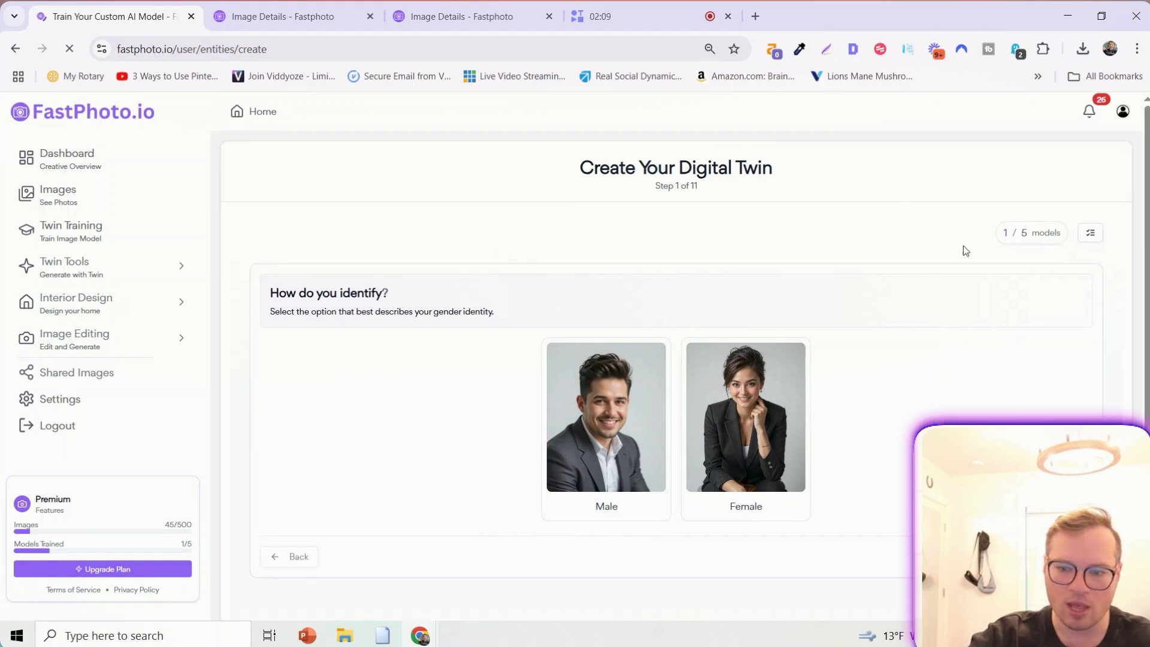
{"action": "scroll", "coordinate": [685, 333], "scroll_direction": "down", "scroll_amount": 1}
{"action": "left_click", "coordinate": [562, 394]}
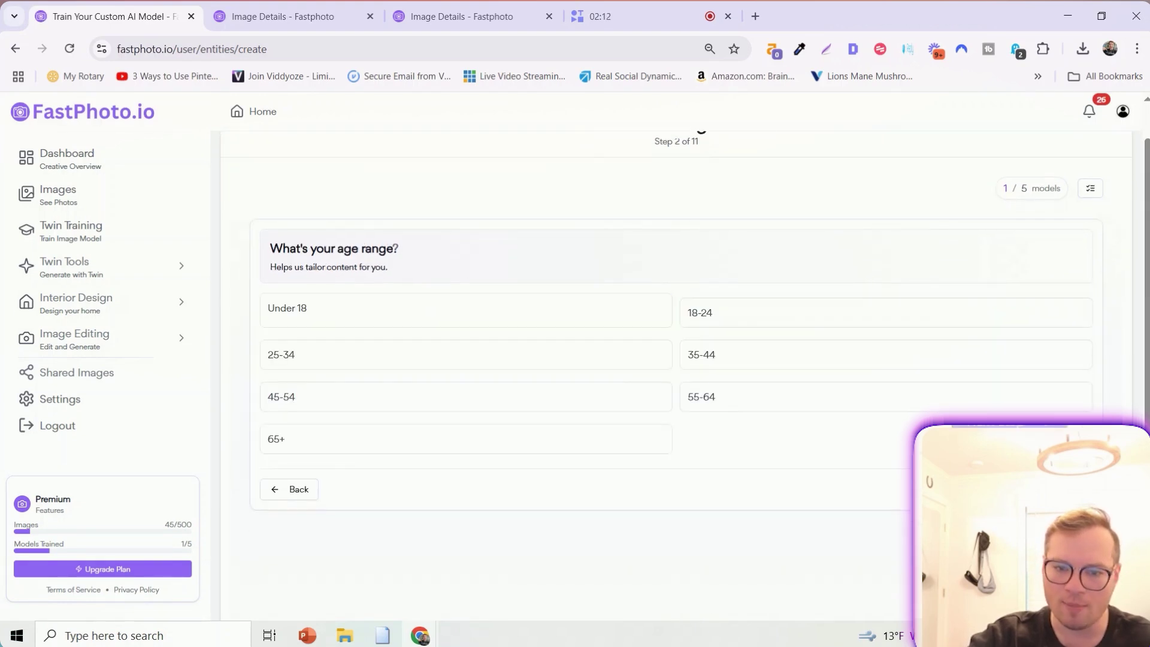
{"action": "left_click", "coordinate": [334, 357]}
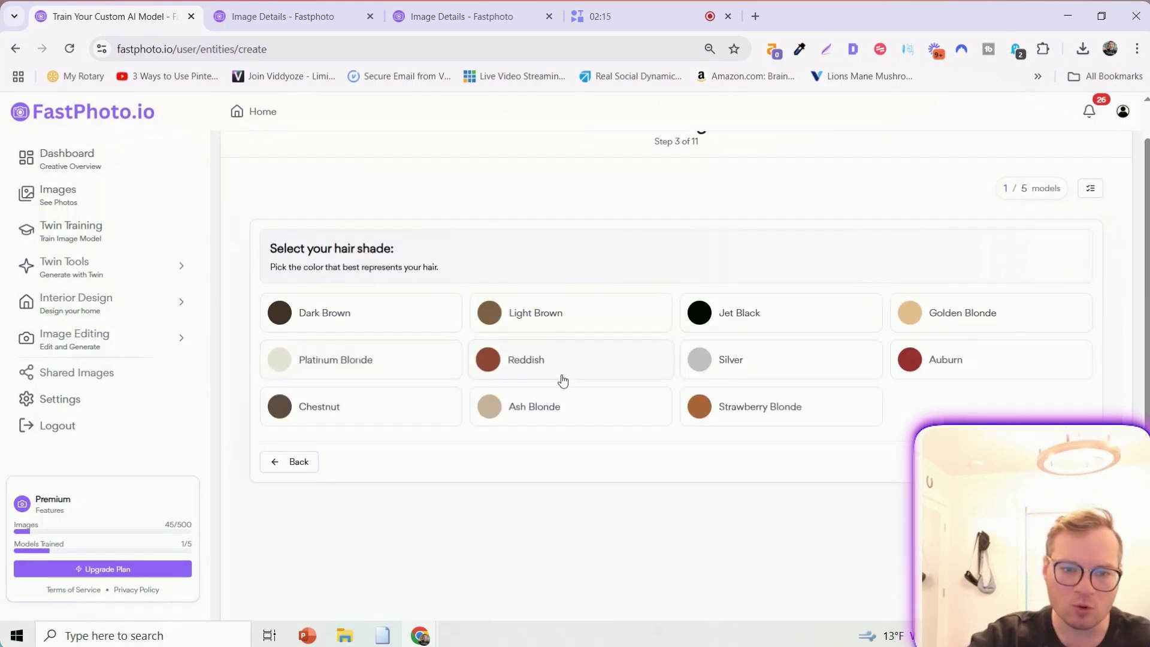
Set the hair to Light Brown and Short, and pick a hairstyle.
{"action": "left_click", "coordinate": [610, 314]}
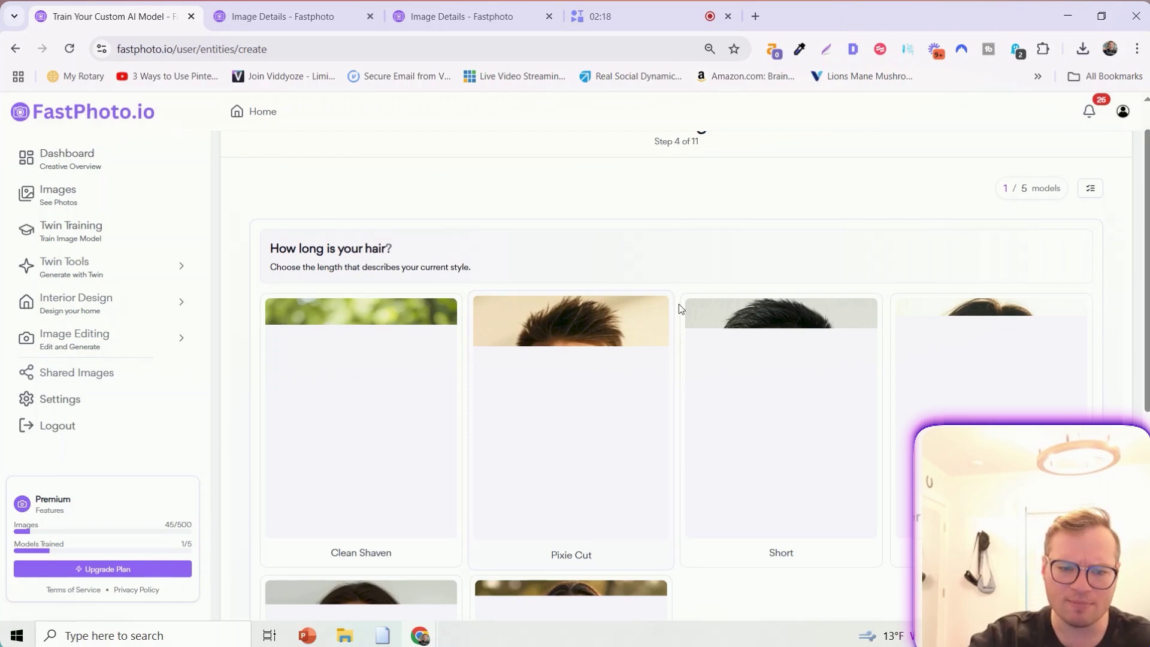
{"action": "scroll", "coordinate": [677, 377], "scroll_direction": "down", "scroll_amount": 3}
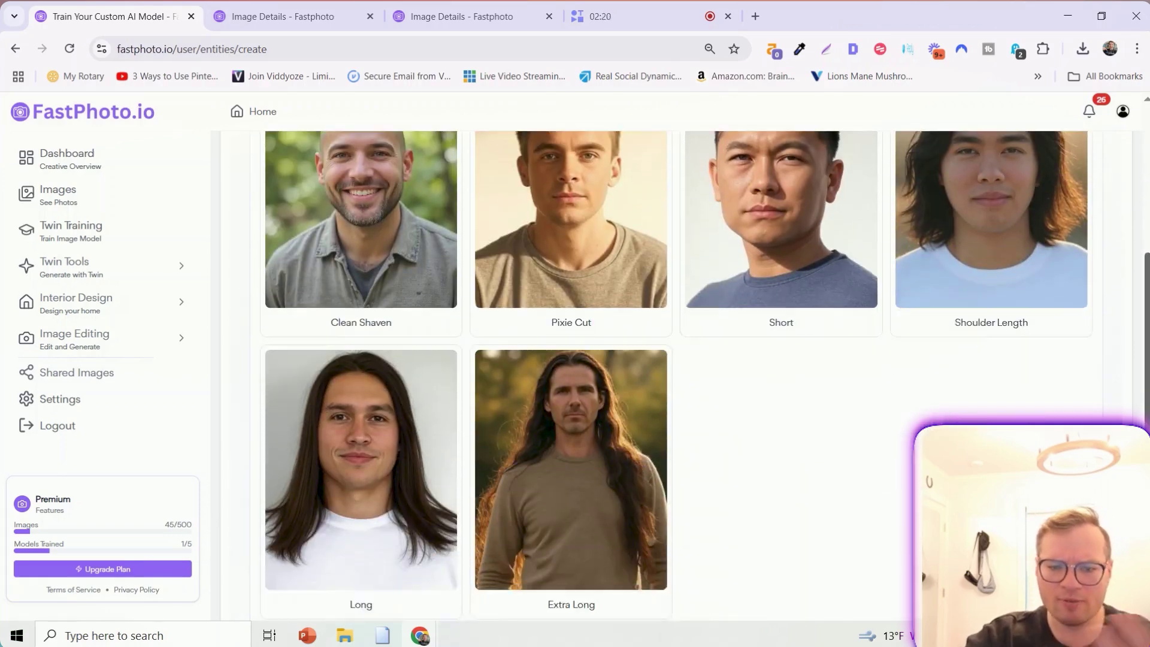
{"action": "scroll", "coordinate": [676, 377], "scroll_direction": "down", "scroll_amount": 2}
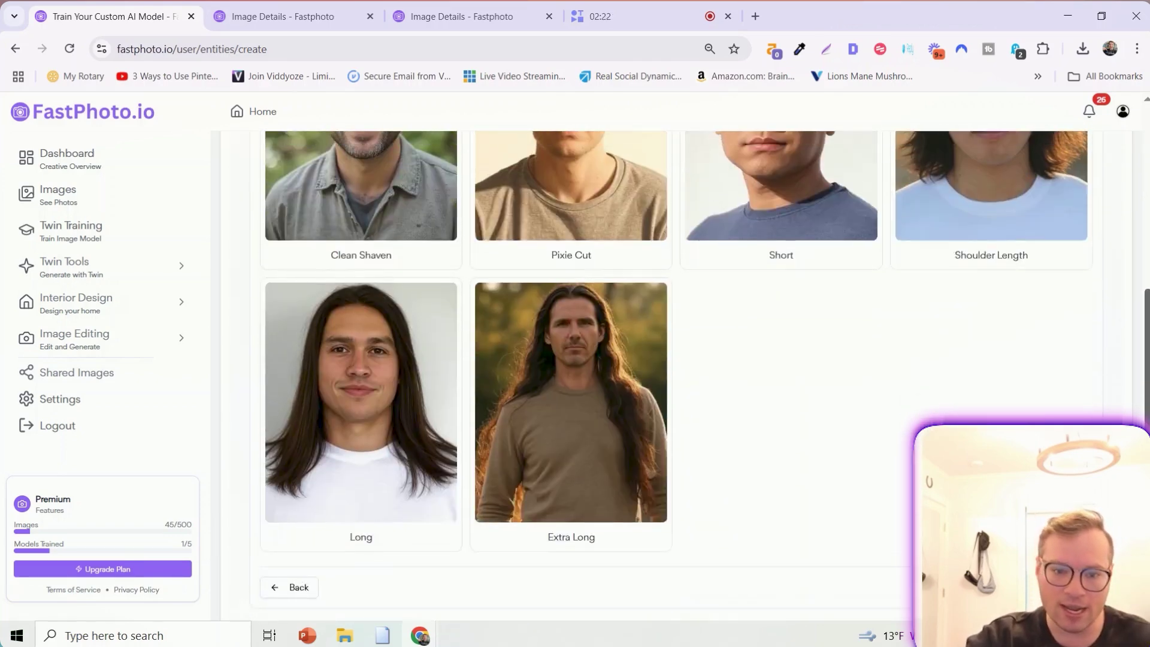
{"action": "scroll", "coordinate": [676, 377], "scroll_direction": "up", "scroll_amount": 3}
{"action": "scroll", "coordinate": [779, 287], "scroll_direction": "up", "scroll_amount": 1}
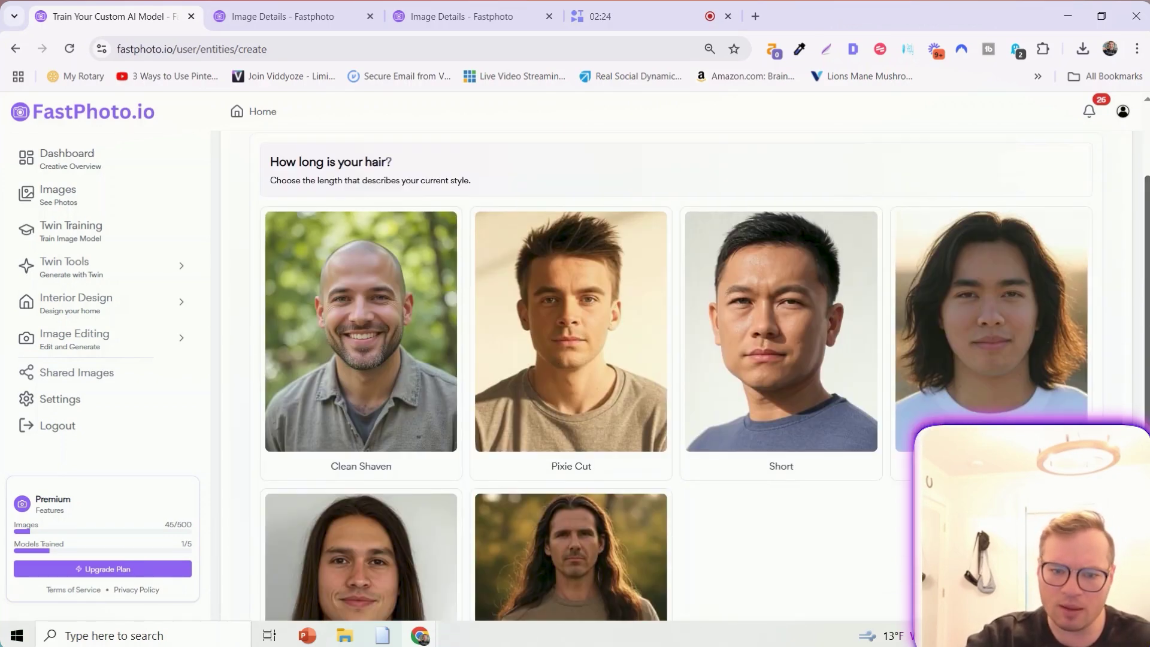
{"action": "left_click", "coordinate": [822, 295]}
{"action": "scroll", "coordinate": [1101, 277], "scroll_direction": "down", "scroll_amount": 10}
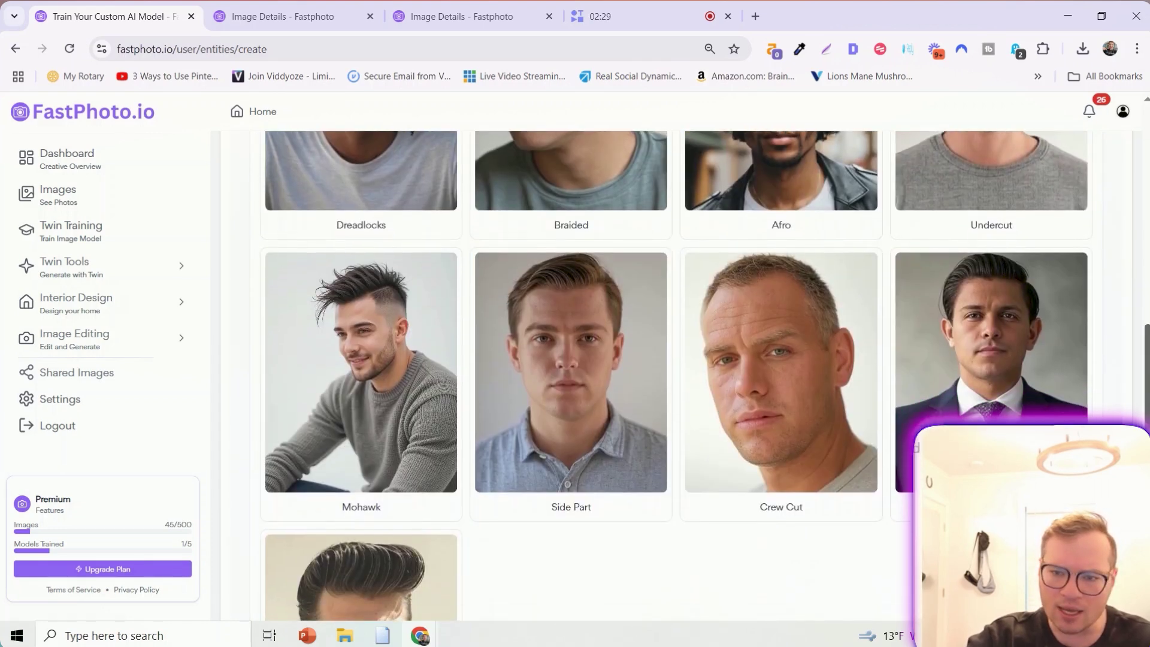
{"action": "scroll", "coordinate": [705, 376], "scroll_direction": "up", "scroll_amount": 2}
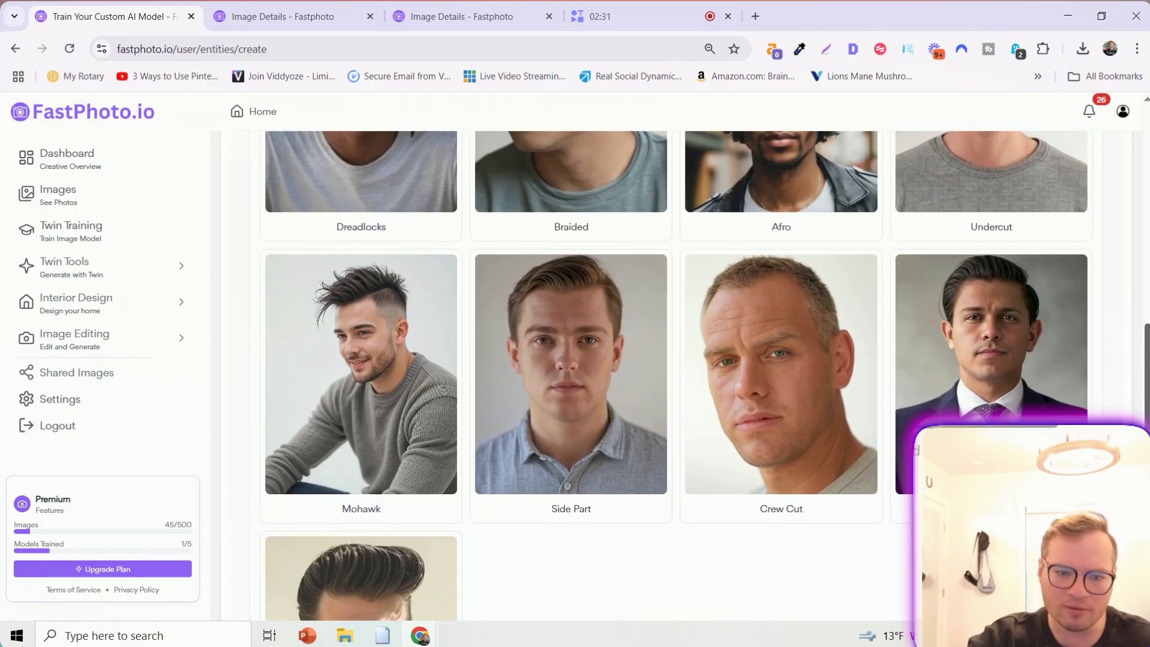
{"action": "left_click", "coordinate": [635, 442]}
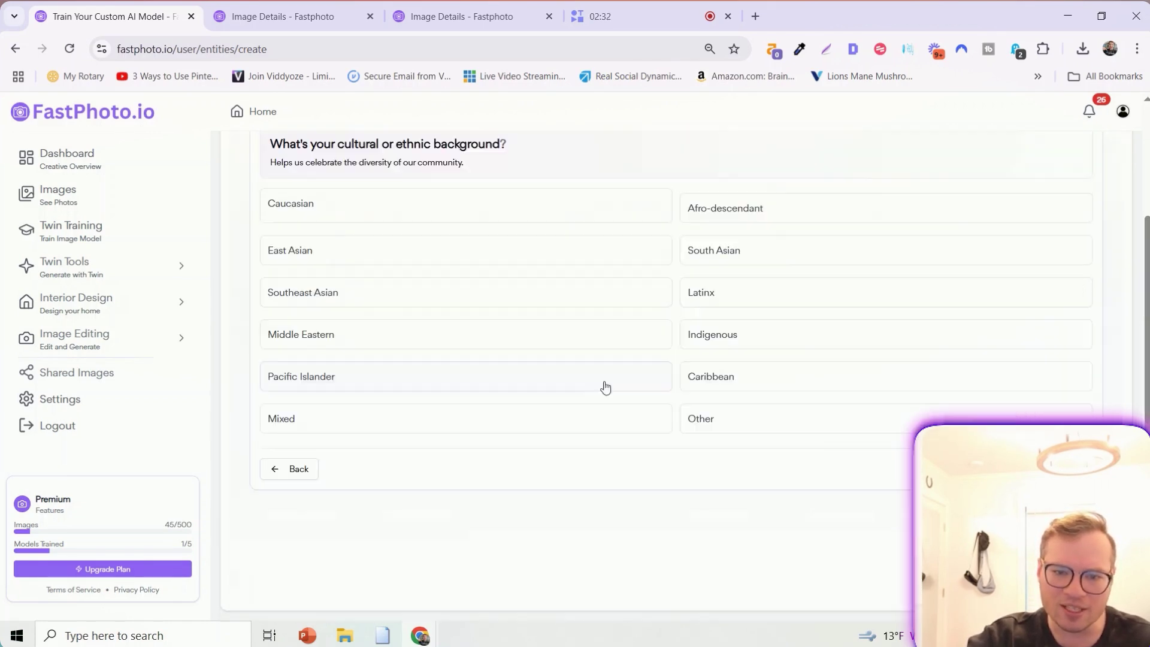
Choose Caucasian cultural background and Athletic body shape.
{"action": "left_click", "coordinate": [390, 224]}
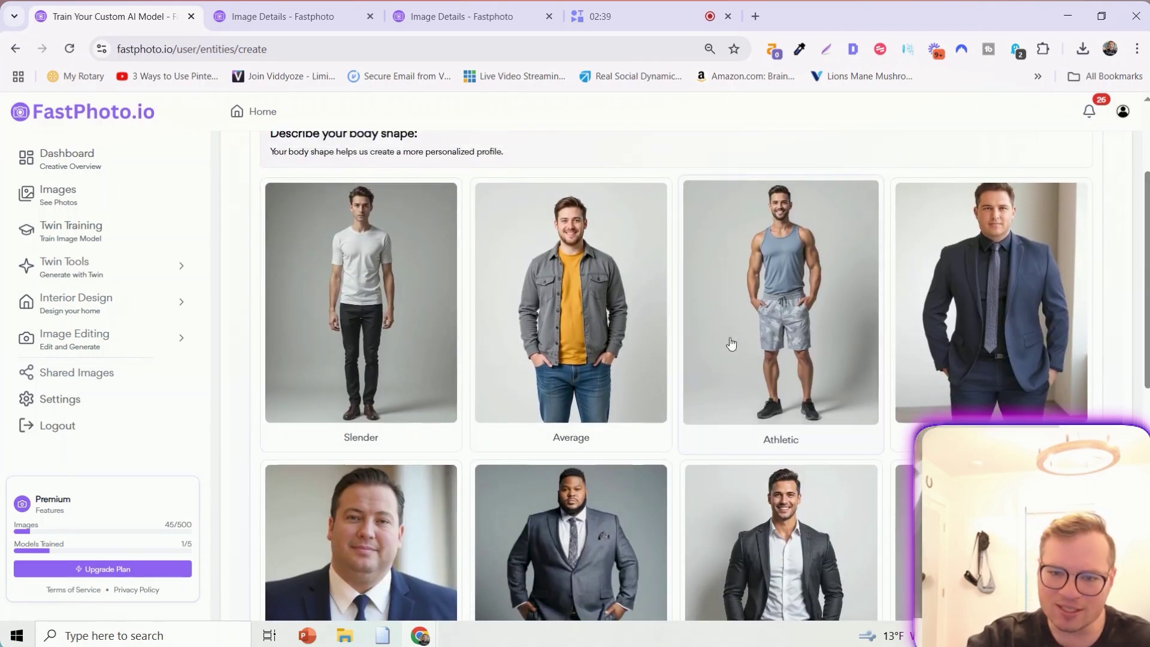
{"action": "left_click", "coordinate": [801, 289]}
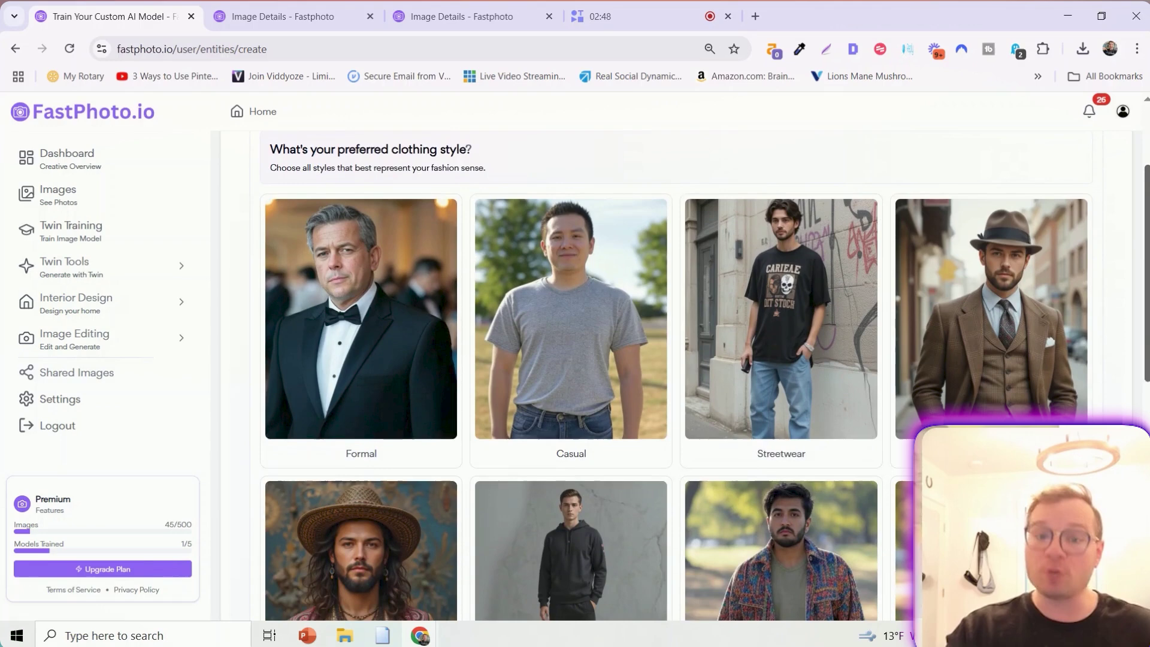
{"action": "scroll", "coordinate": [677, 377], "scroll_direction": "down", "scroll_amount": 1}
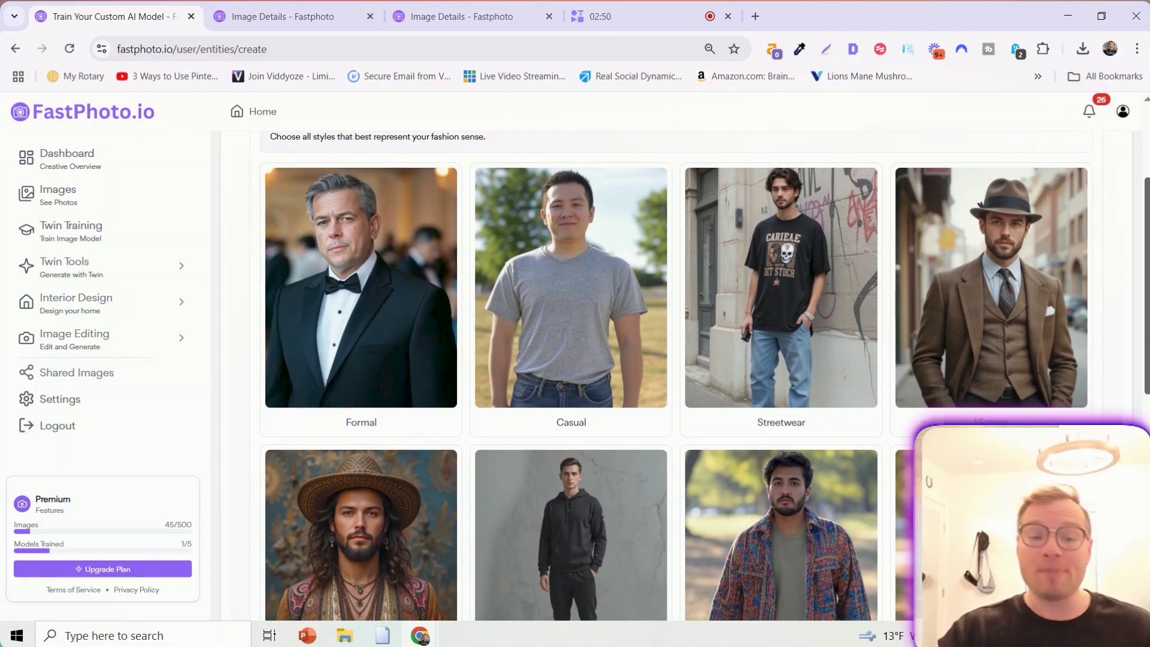
{"action": "scroll", "coordinate": [677, 377], "scroll_direction": "down", "scroll_amount": 1}
Select Formal, Casual, Streetwear and Minimalist as preferred clothing styles.
{"action": "left_click", "coordinate": [359, 282]}
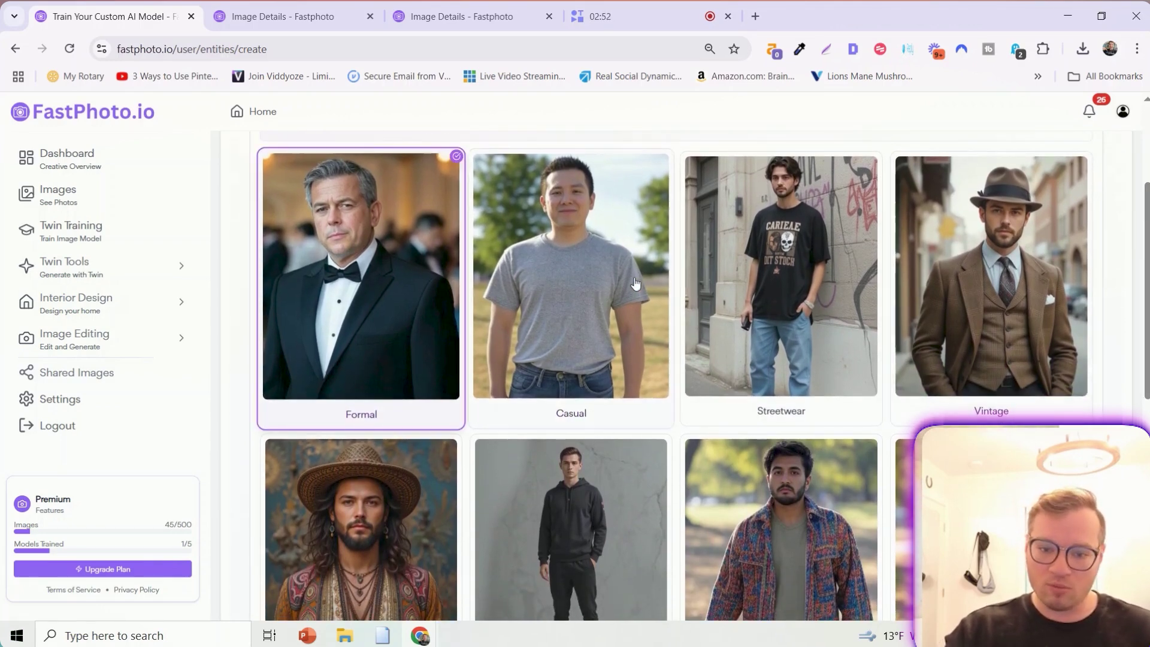
{"action": "left_click", "coordinate": [571, 276]}
{"action": "left_click", "coordinate": [781, 275]}
{"action": "scroll", "coordinate": [781, 275], "scroll_direction": "down", "scroll_amount": 4}
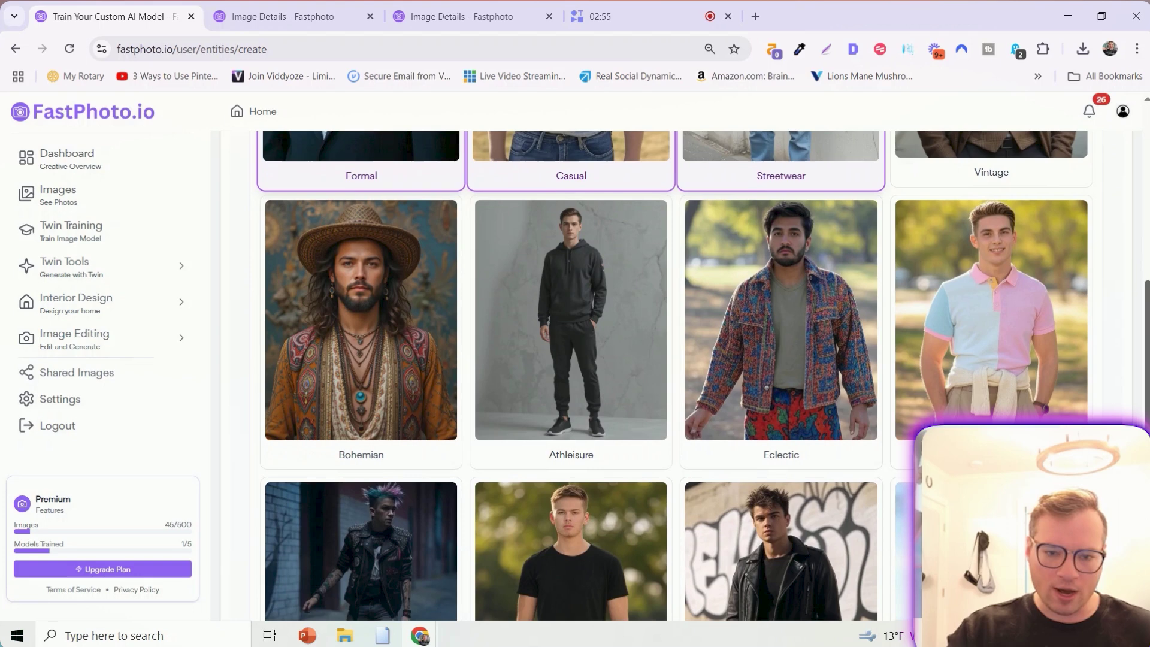
{"action": "scroll", "coordinate": [771, 396], "scroll_direction": "down", "scroll_amount": 1}
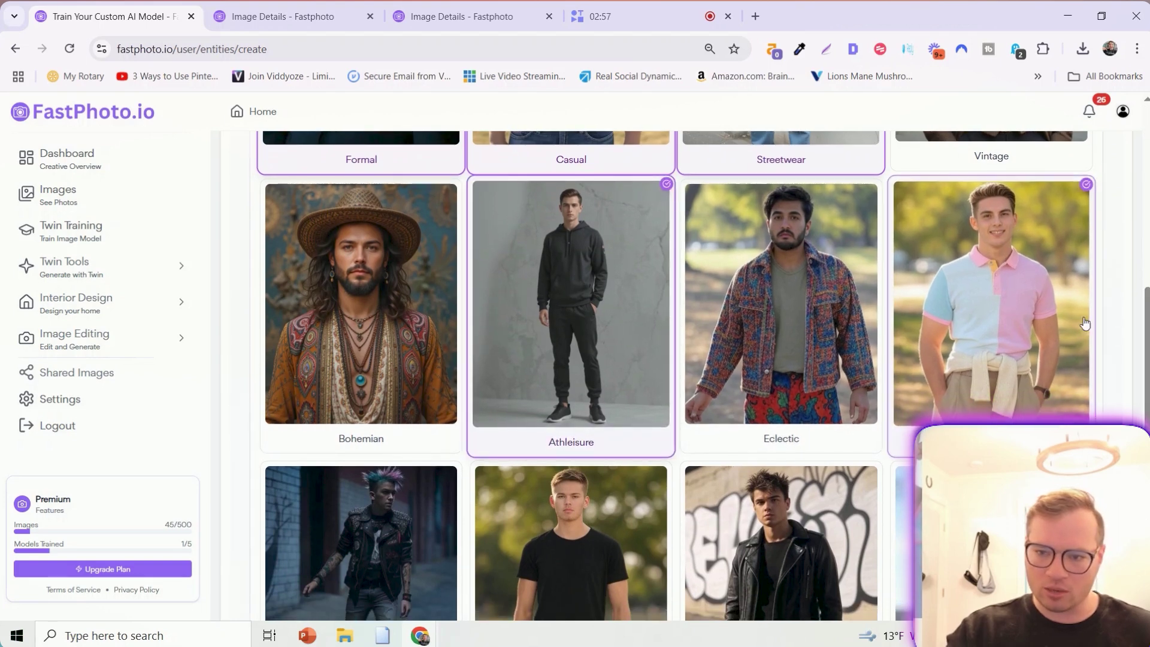
{"action": "scroll", "coordinate": [1086, 323], "scroll_direction": "down", "scroll_amount": 4}
{"action": "left_click", "coordinate": [571, 383]}
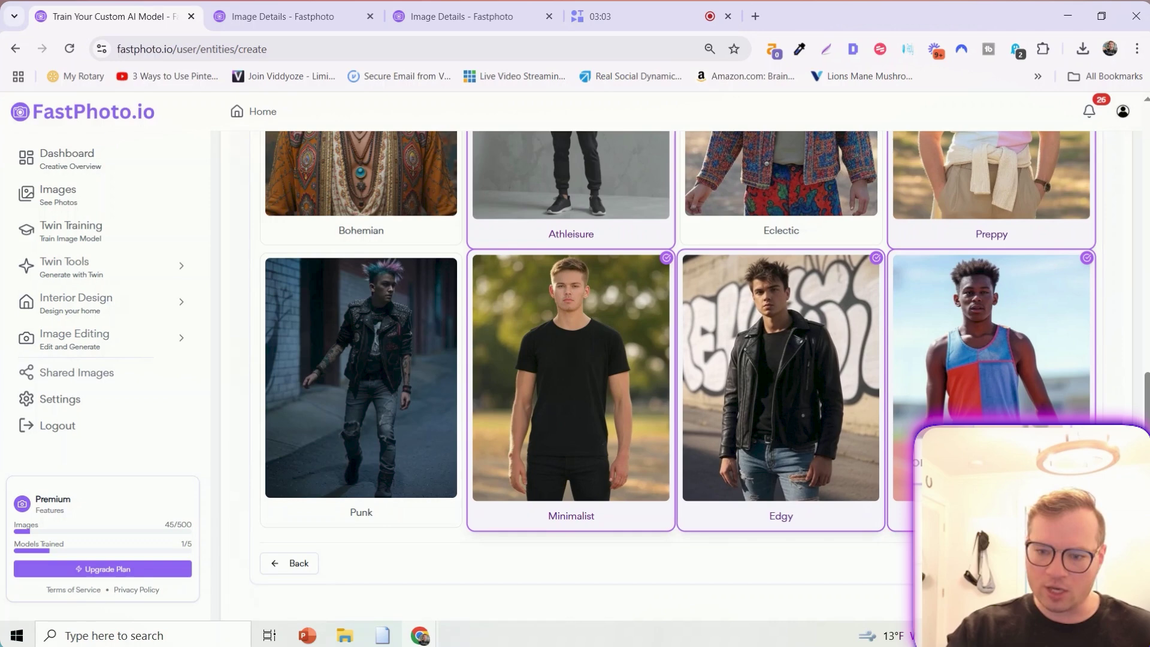
{"action": "left_click", "coordinate": [1055, 563]}
Select Nature, Coastal, Minimal and Executive Suite environments, and answer Always for glasses.
{"action": "scroll", "coordinate": [894, 221], "scroll_direction": "up", "scroll_amount": 10}
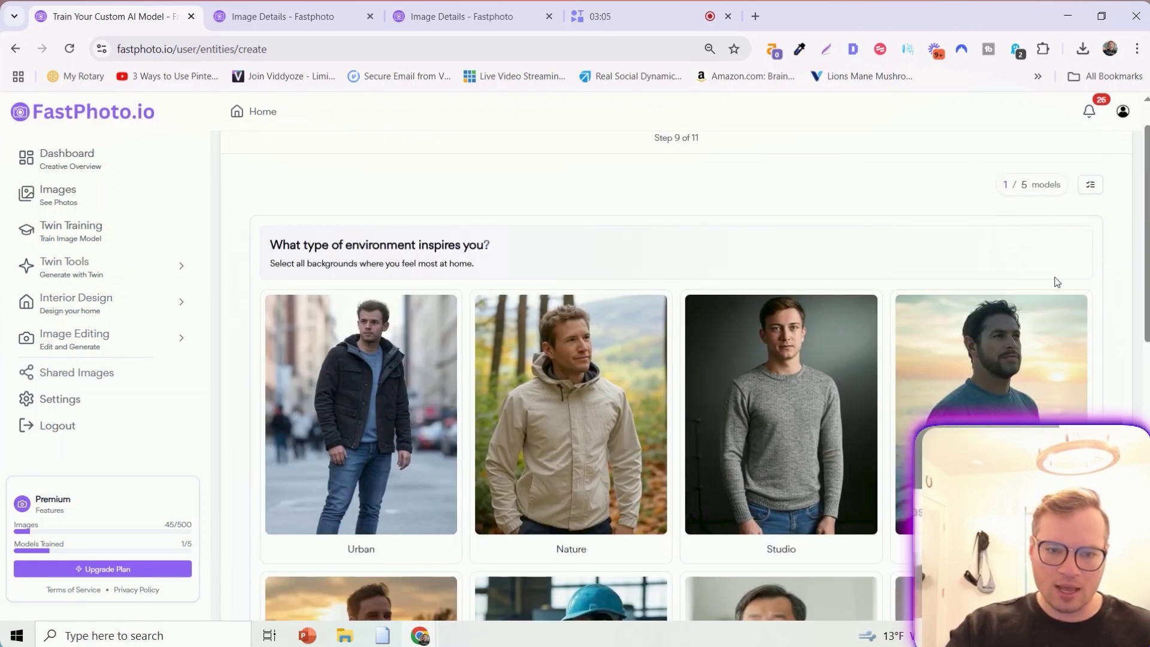
{"action": "scroll", "coordinate": [606, 296], "scroll_direction": "down", "scroll_amount": 3}
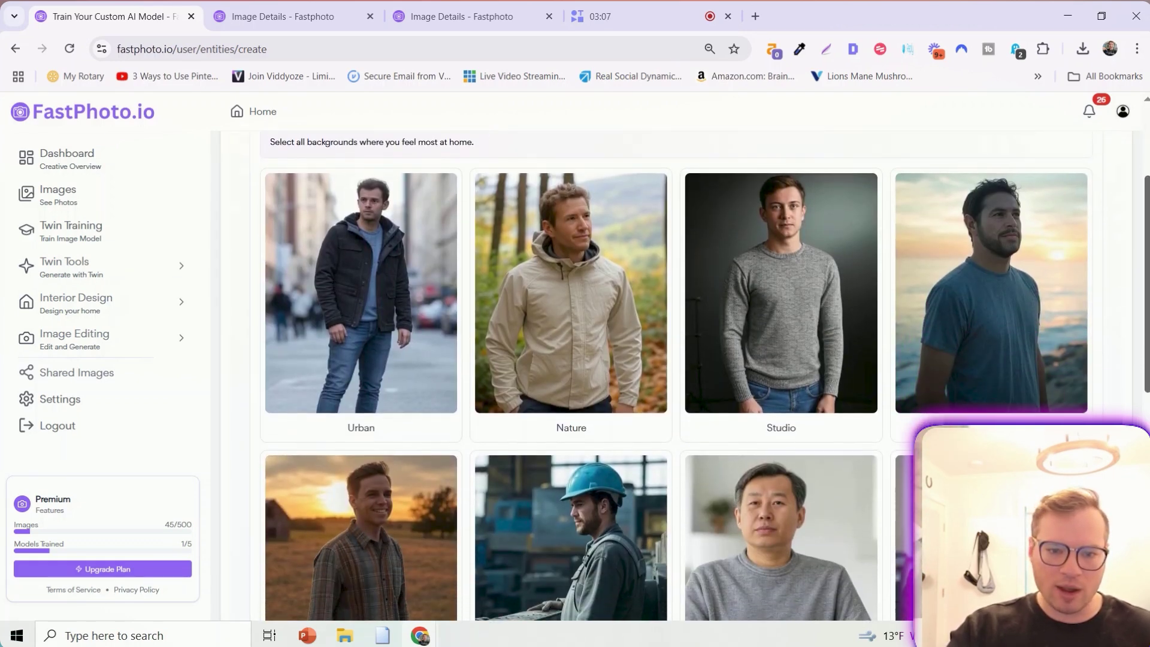
{"action": "left_click", "coordinate": [607, 296]}
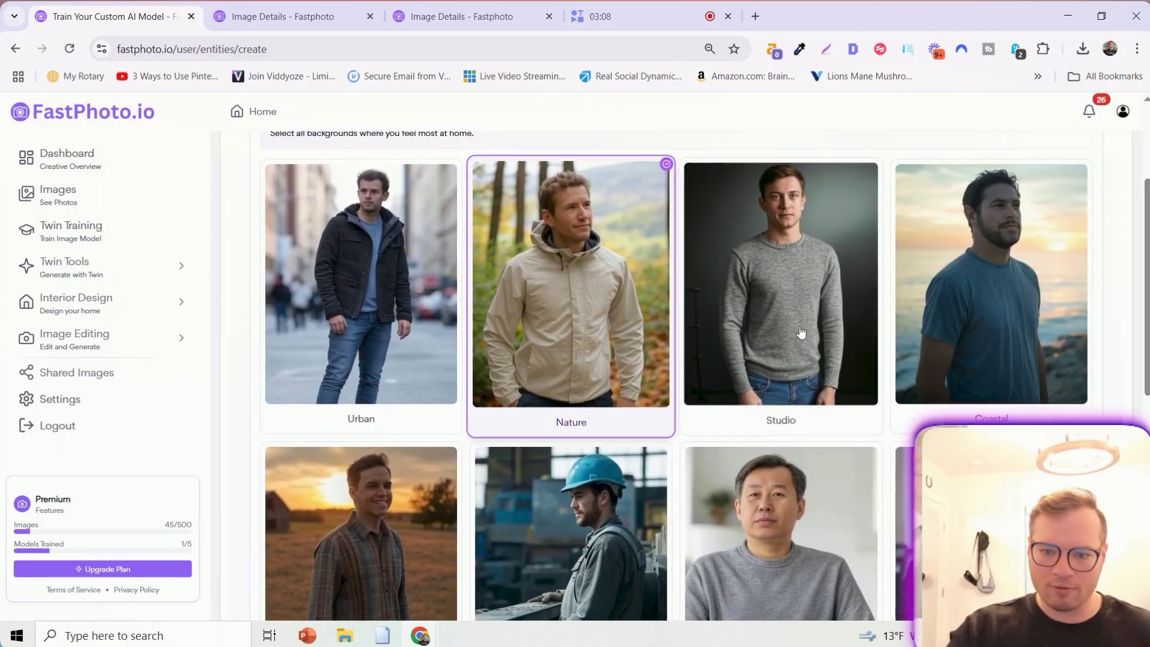
{"action": "left_click", "coordinate": [975, 285]}
{"action": "scroll", "coordinate": [975, 285], "scroll_direction": "down", "scroll_amount": 2}
{"action": "scroll", "coordinate": [782, 318], "scroll_direction": "down", "scroll_amount": 3}
{"action": "left_click", "coordinate": [781, 318]}
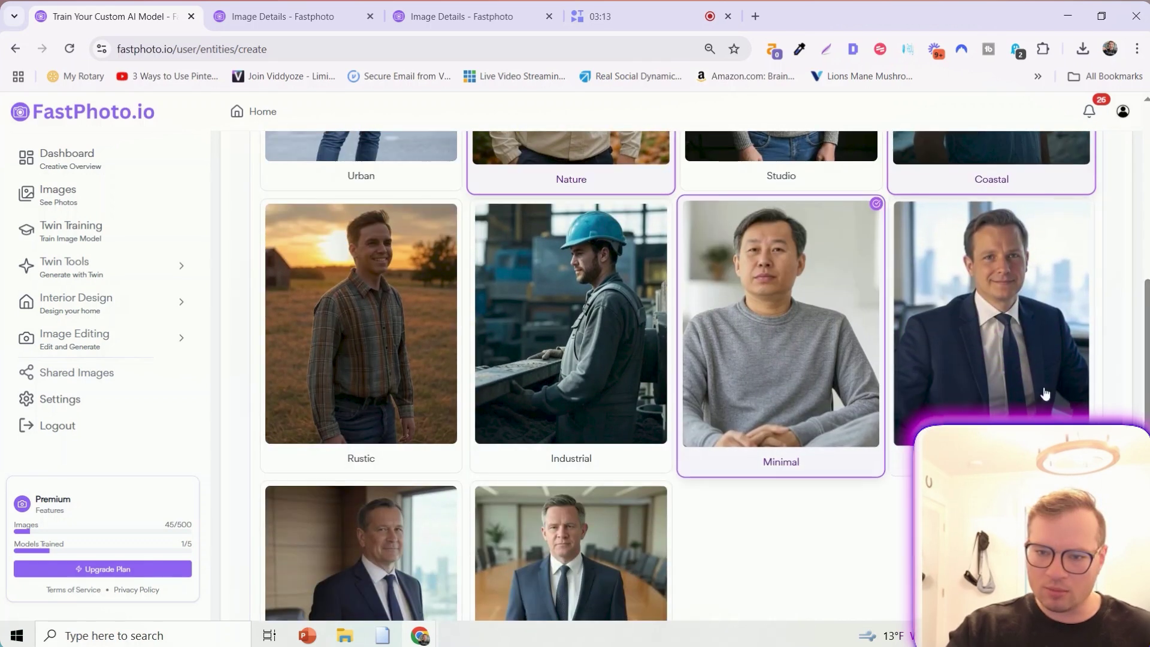
{"action": "scroll", "coordinate": [362, 474], "scroll_direction": "down", "scroll_amount": 2}
{"action": "left_click", "coordinate": [361, 473]}
{"action": "scroll", "coordinate": [361, 474], "scroll_direction": "up", "scroll_amount": 5}
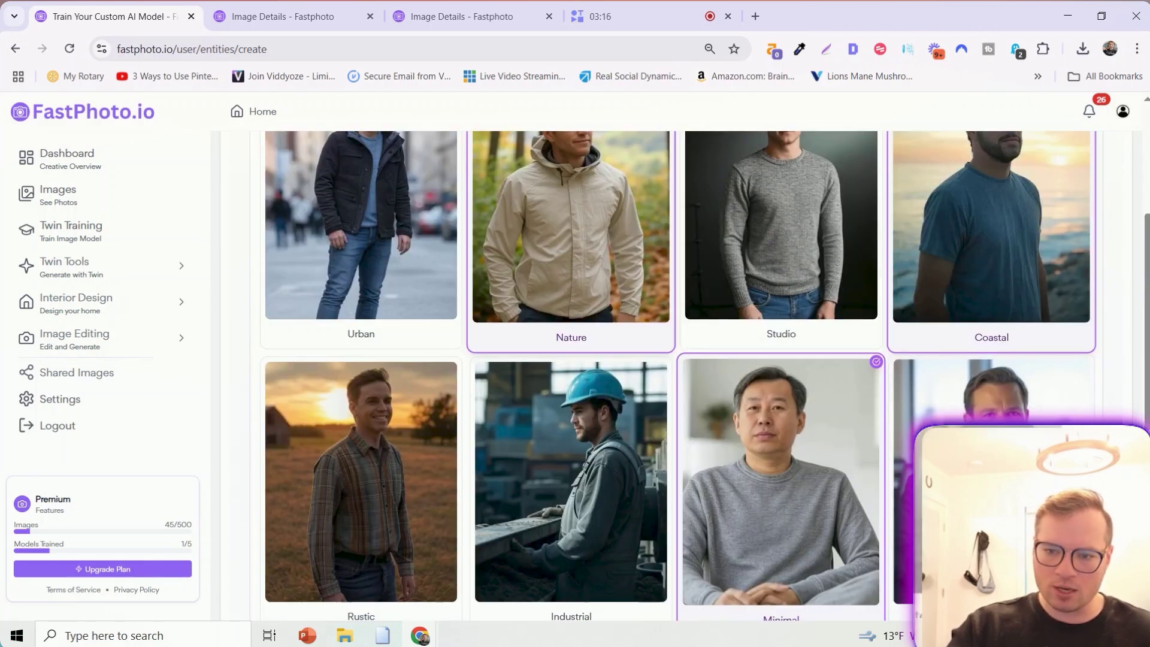
{"action": "scroll", "coordinate": [1113, 355], "scroll_direction": "down", "scroll_amount": 7}
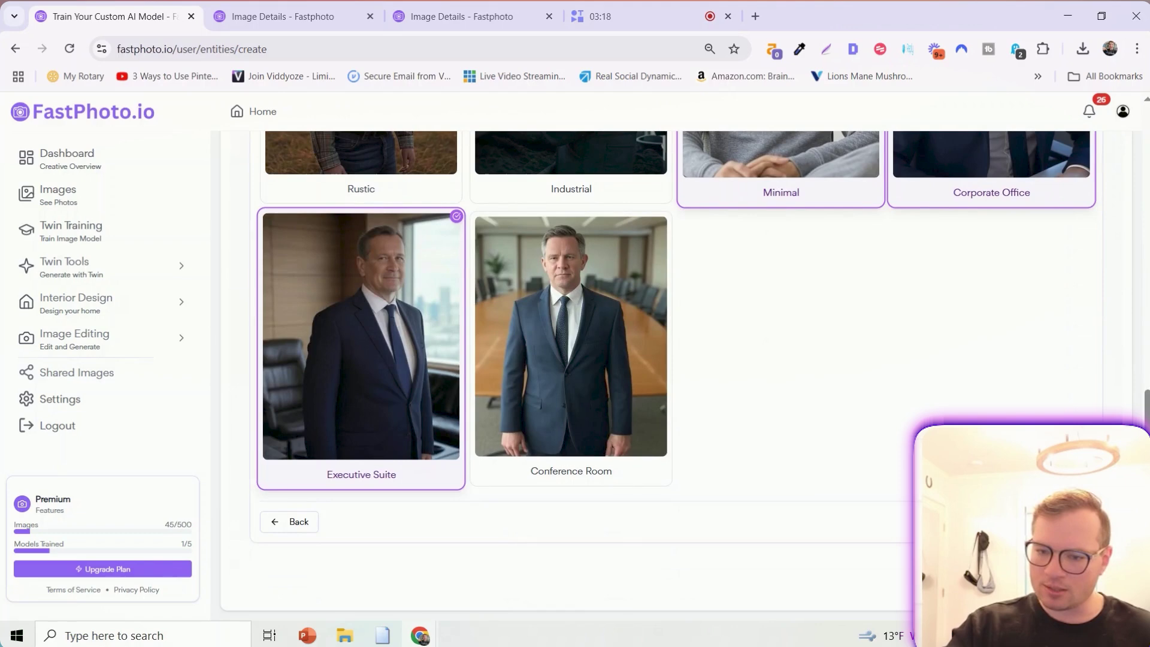
{"action": "left_click", "coordinate": [1054, 521]}
{"action": "left_click", "coordinate": [321, 300]}
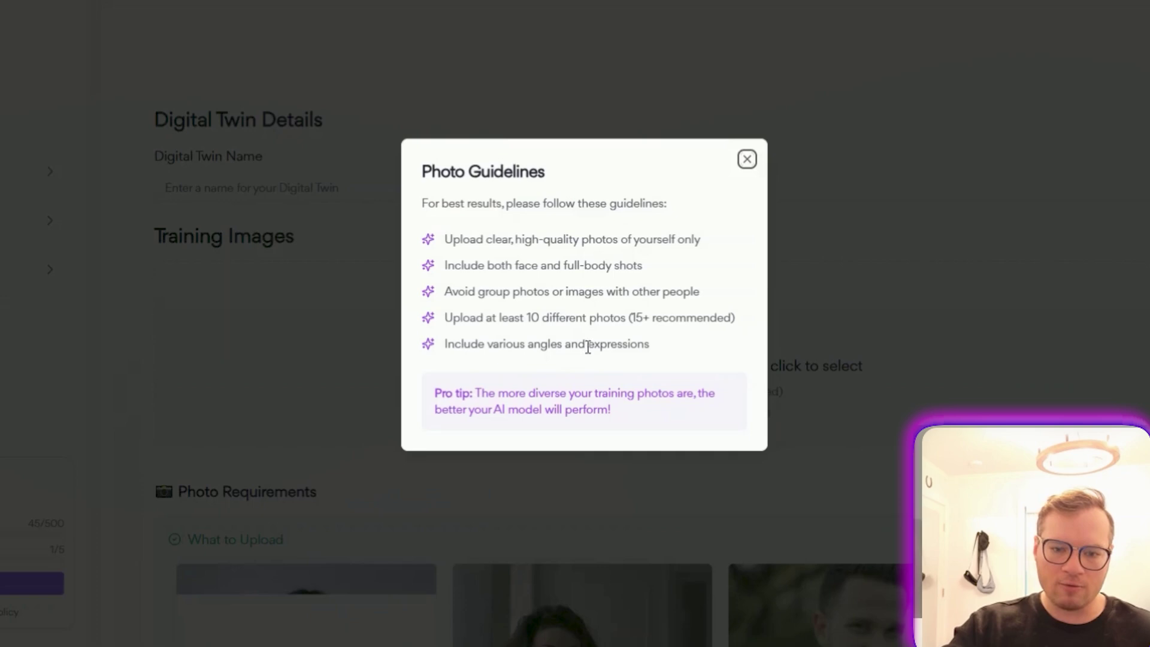
Dismiss the photo guidelines and browse the Downloads folder for the selfie photos.
{"action": "left_click", "coordinate": [747, 160]}
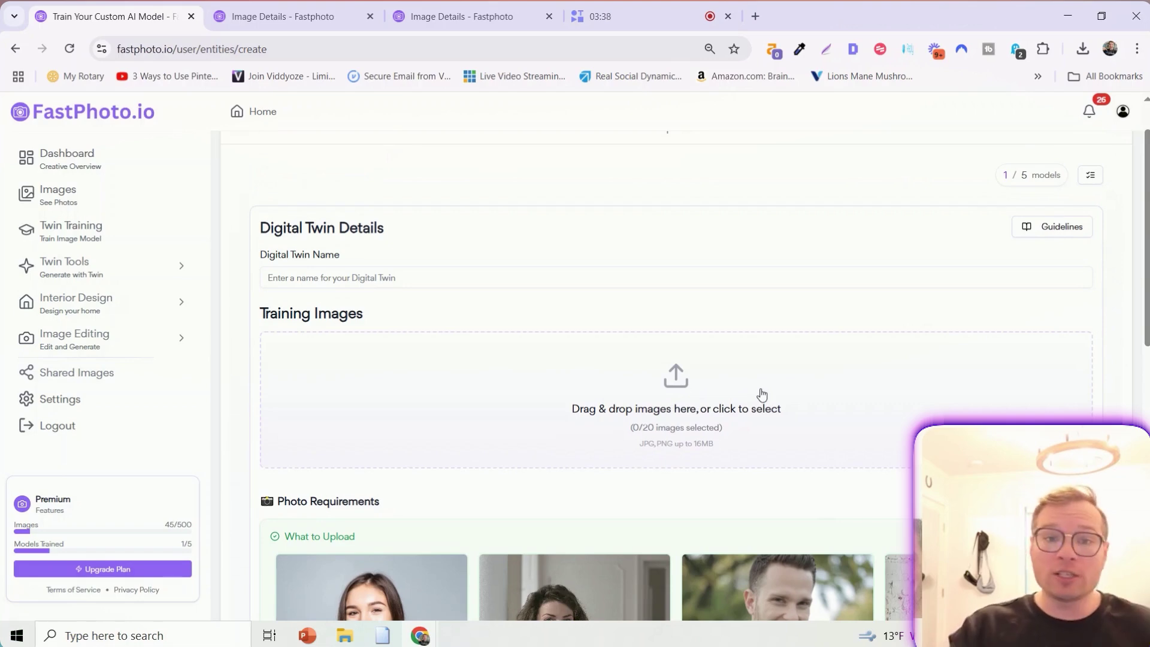
{"action": "left_click", "coordinate": [691, 394]}
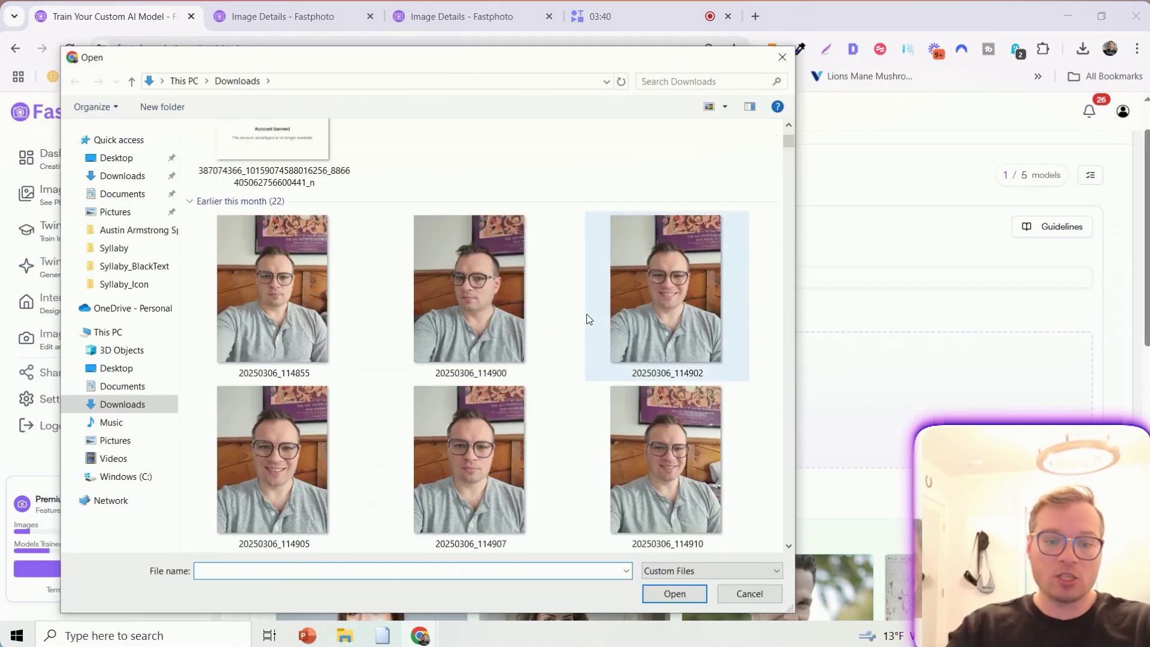
{"action": "scroll", "coordinate": [634, 306], "scroll_direction": "down", "scroll_amount": 15}
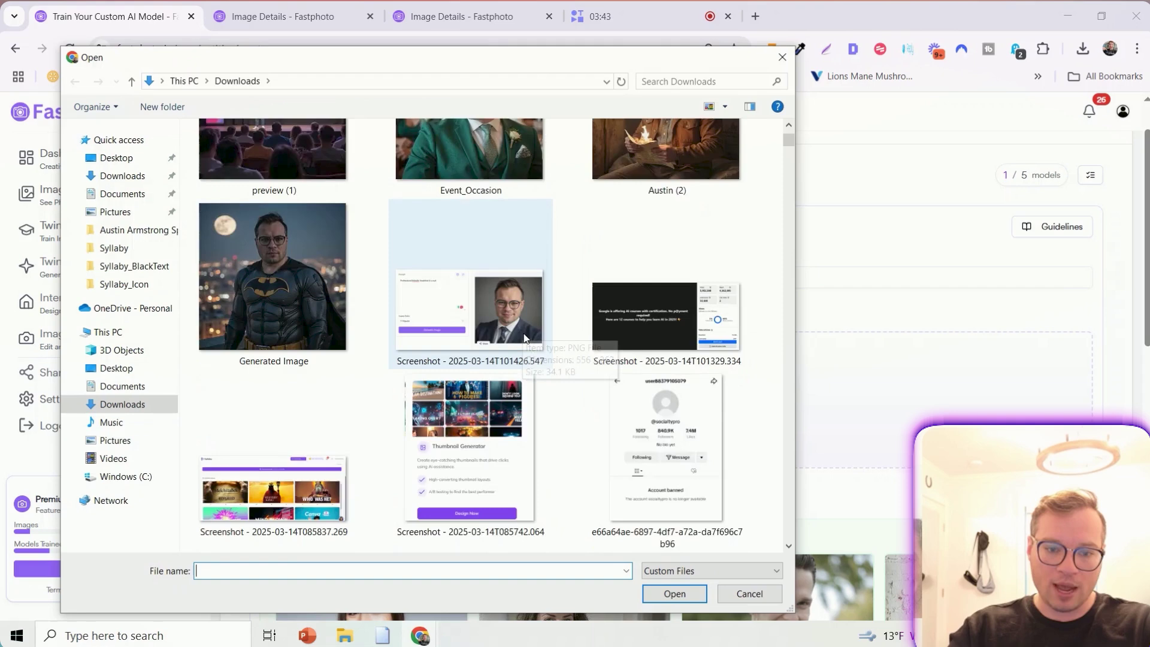
{"action": "scroll", "coordinate": [541, 340], "scroll_direction": "down", "scroll_amount": 10}
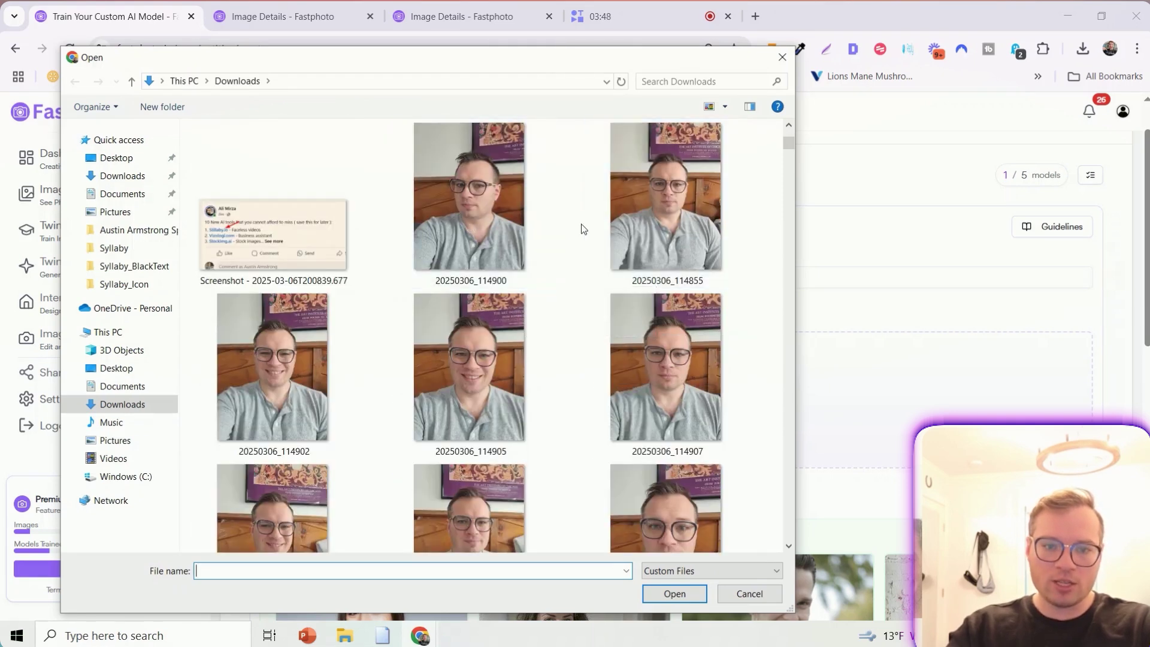
{"action": "scroll", "coordinate": [479, 253], "scroll_direction": "down", "scroll_amount": 3}
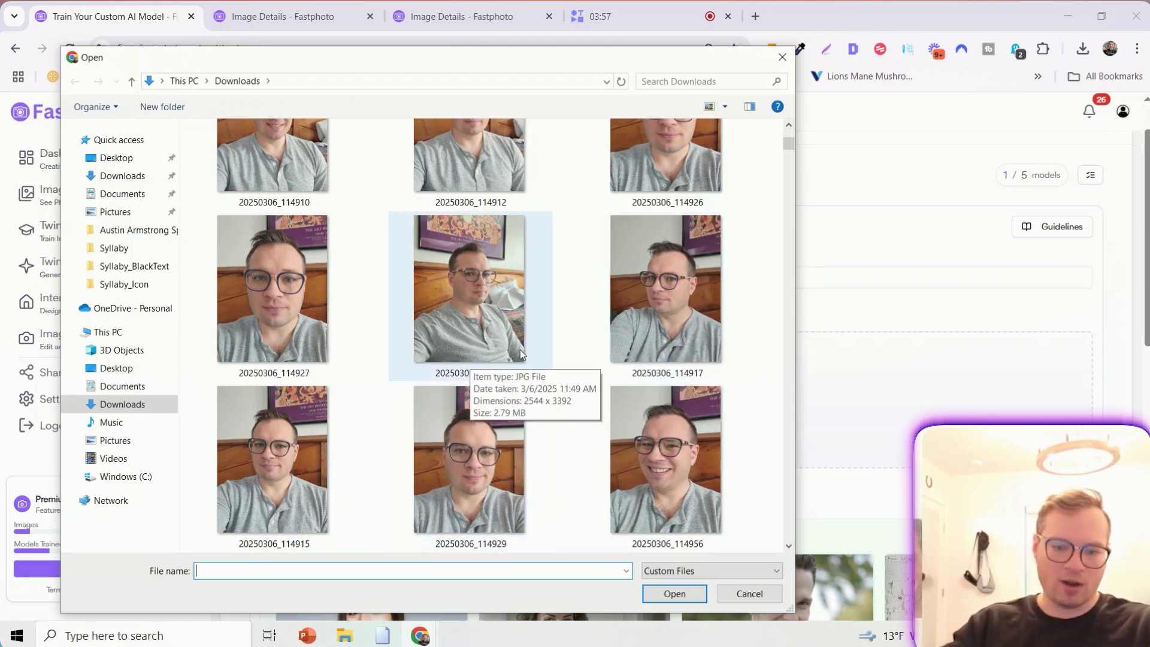
{"action": "scroll", "coordinate": [703, 254], "scroll_direction": "down", "scroll_amount": 2}
{"action": "scroll", "coordinate": [692, 279], "scroll_direction": "down", "scroll_amount": 3}
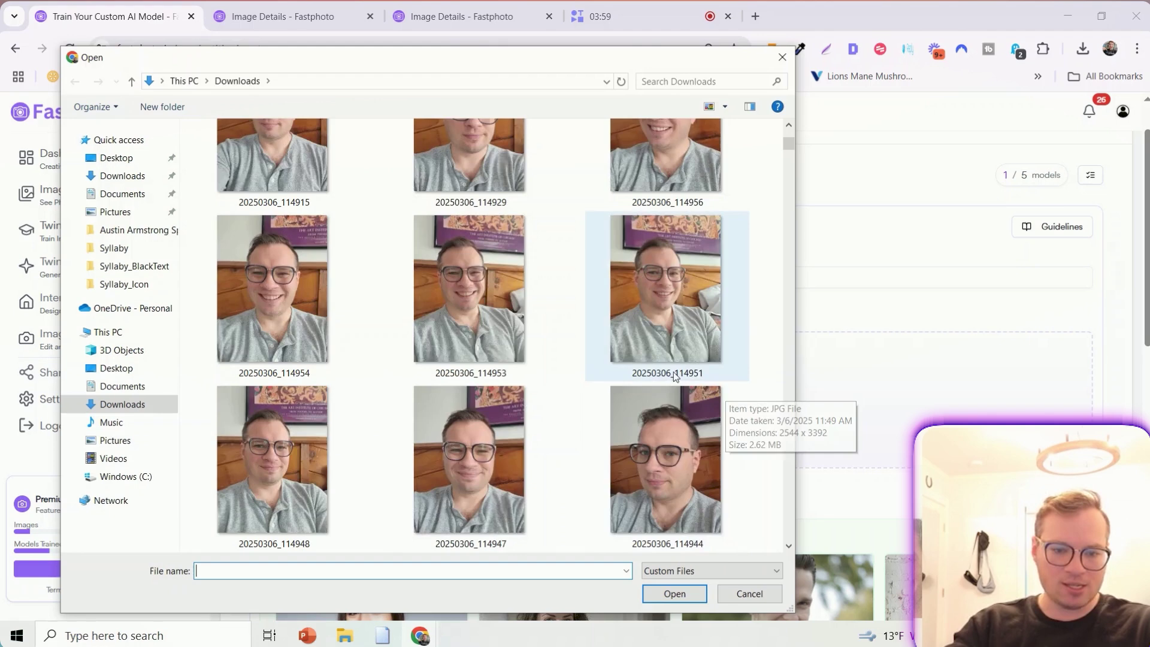
{"action": "scroll", "coordinate": [565, 313], "scroll_direction": "up", "scroll_amount": 2}
{"action": "scroll", "coordinate": [660, 335], "scroll_direction": "down", "scroll_amount": 5}
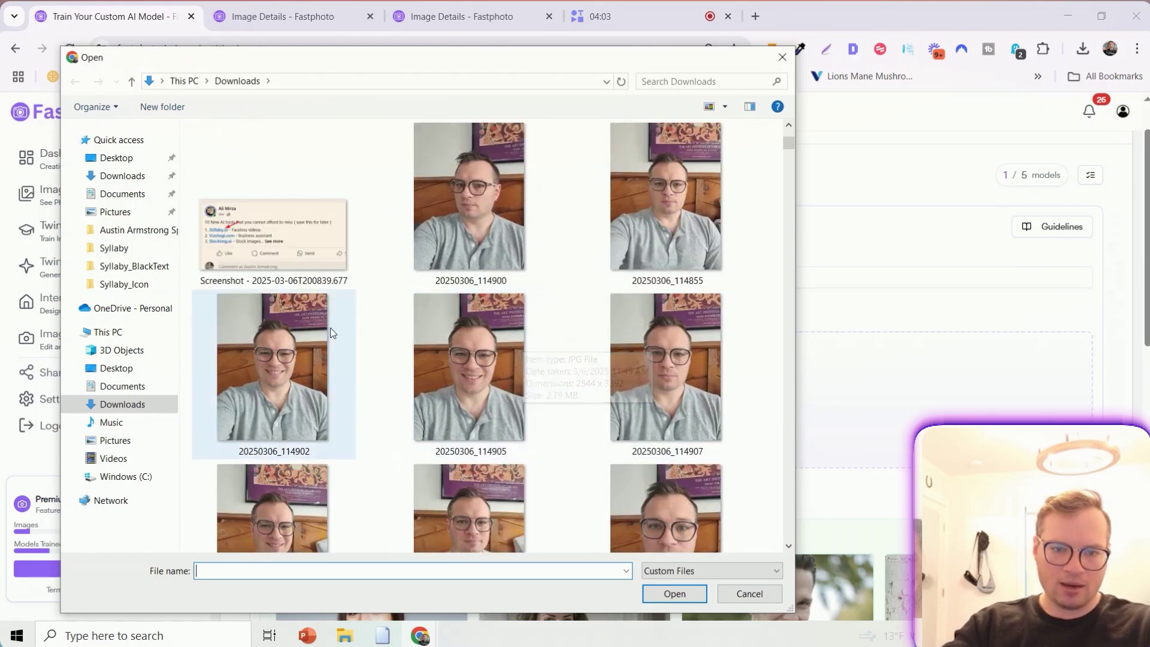
Select every selfie from first to last and upload them as training images.
{"action": "left_click", "coordinate": [482, 199]}
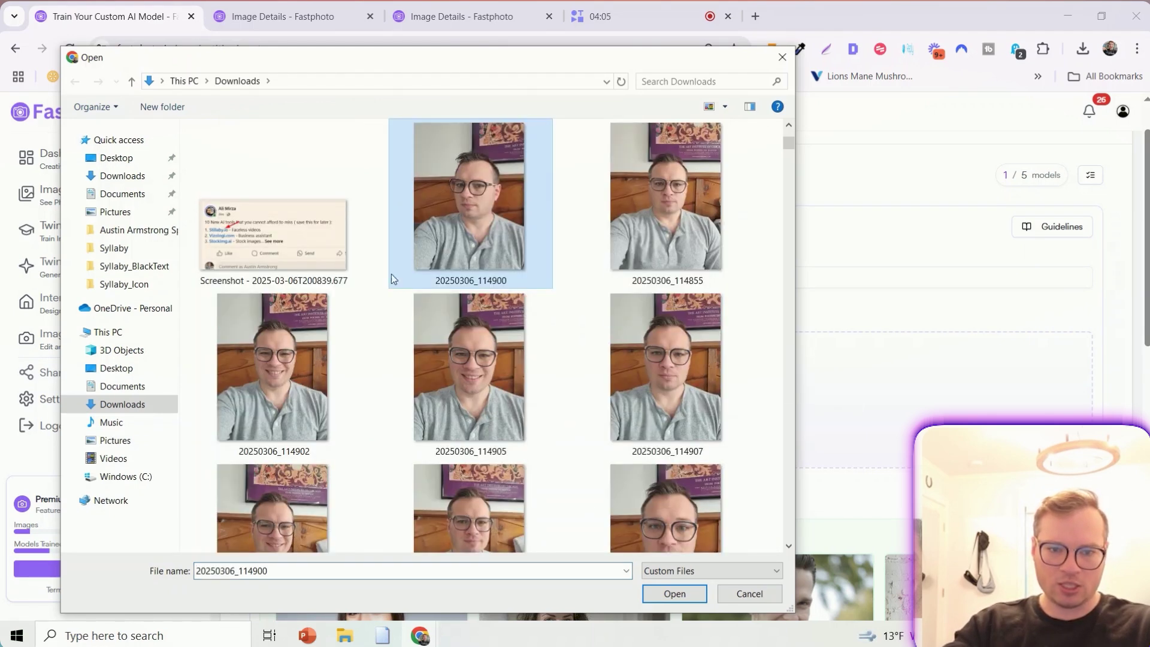
{"action": "left_click", "coordinate": [683, 470], "text": "shift"}
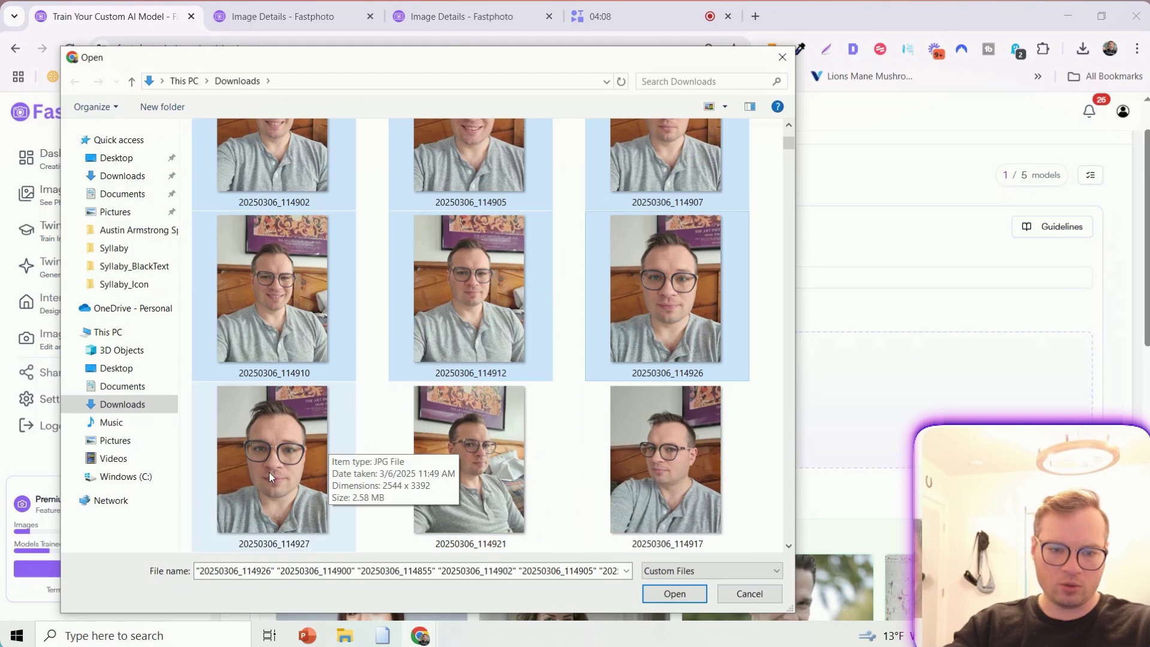
{"action": "scroll", "coordinate": [346, 464], "scroll_direction": "down", "scroll_amount": 1}
{"action": "left_click", "coordinate": [651, 477], "text": "shift"}
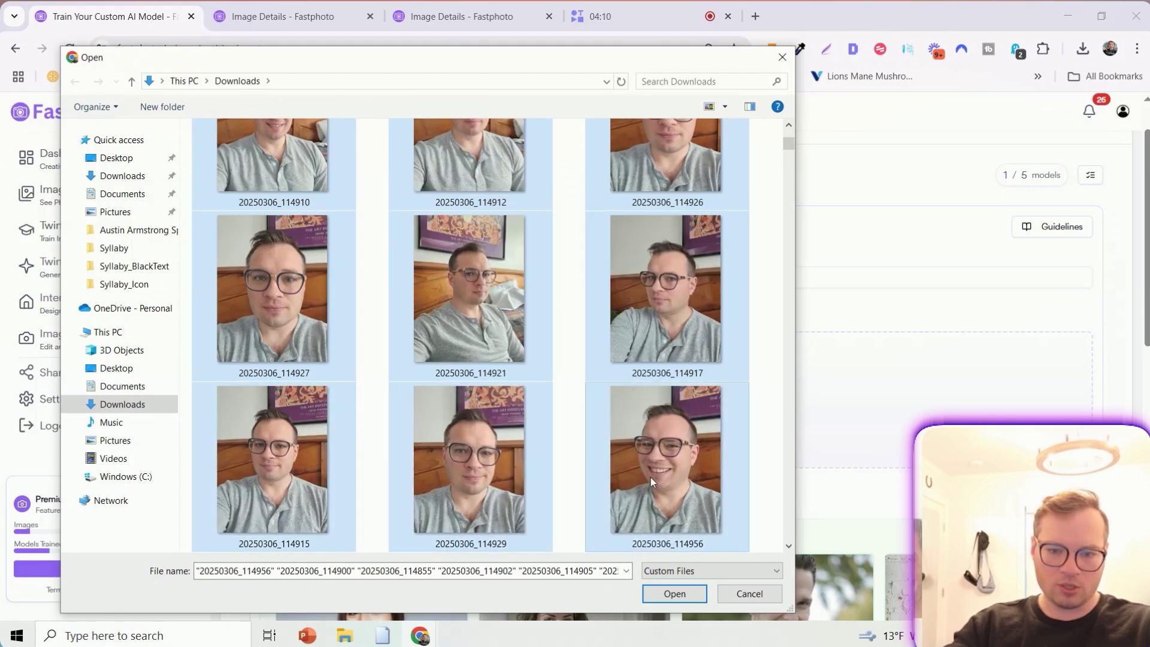
{"action": "left_click", "coordinate": [675, 593]}
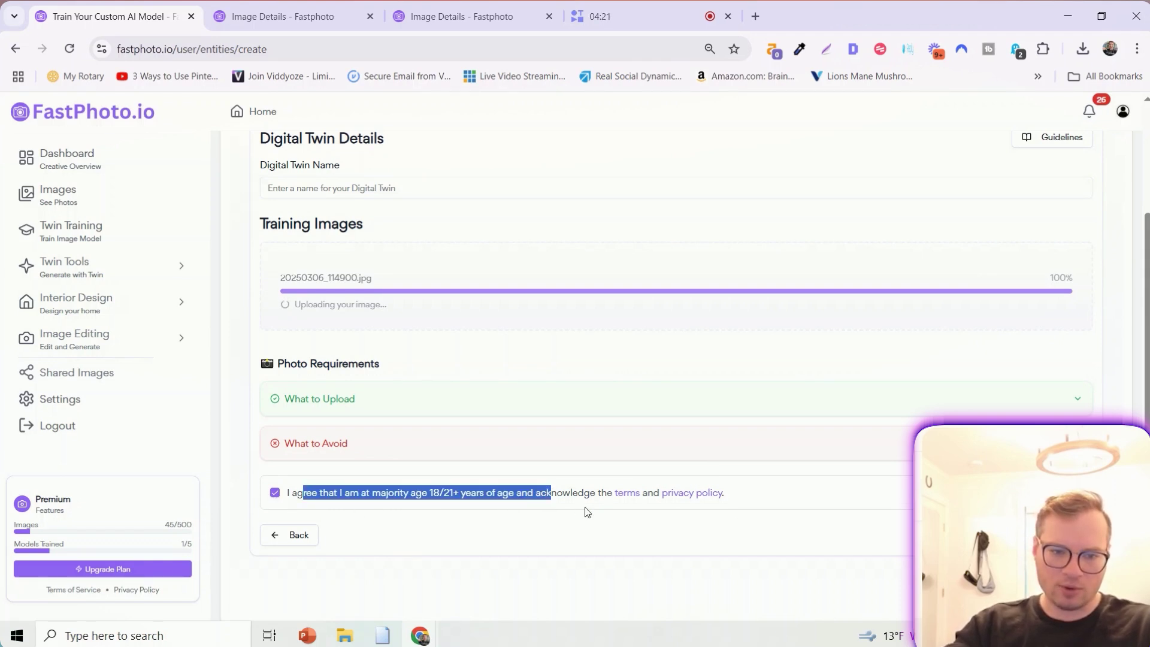
Name the digital twin Austin using the autofill suggestion while photos upload.
{"action": "left_click_drag", "start_coordinate": [587, 512], "coordinate": [701, 477]}
{"action": "scroll", "coordinate": [643, 433], "scroll_direction": "up", "scroll_amount": 3}
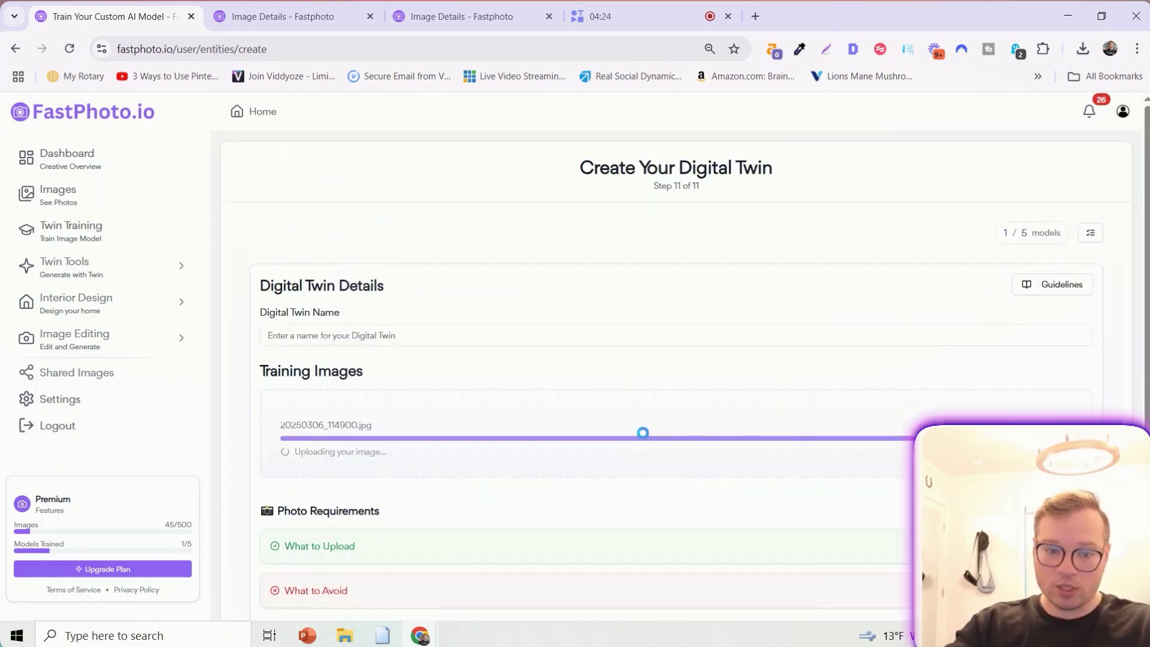
{"action": "scroll", "coordinate": [643, 433], "scroll_direction": "down", "scroll_amount": 3}
{"action": "left_click", "coordinate": [342, 174]}
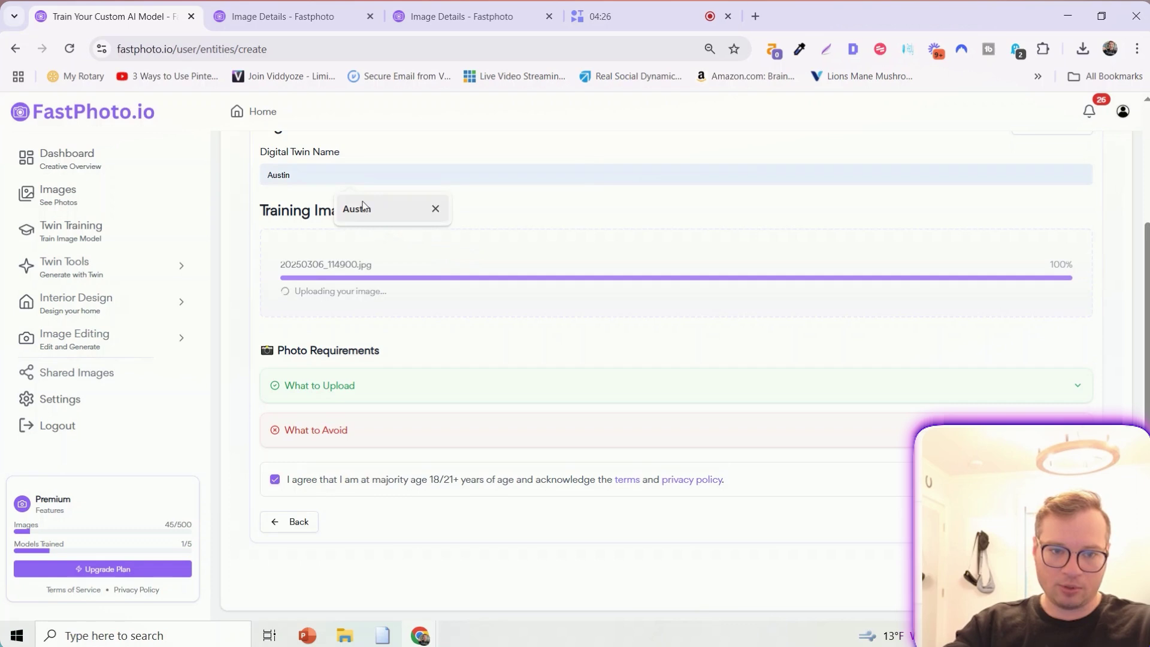
{"action": "left_click", "coordinate": [360, 206]}
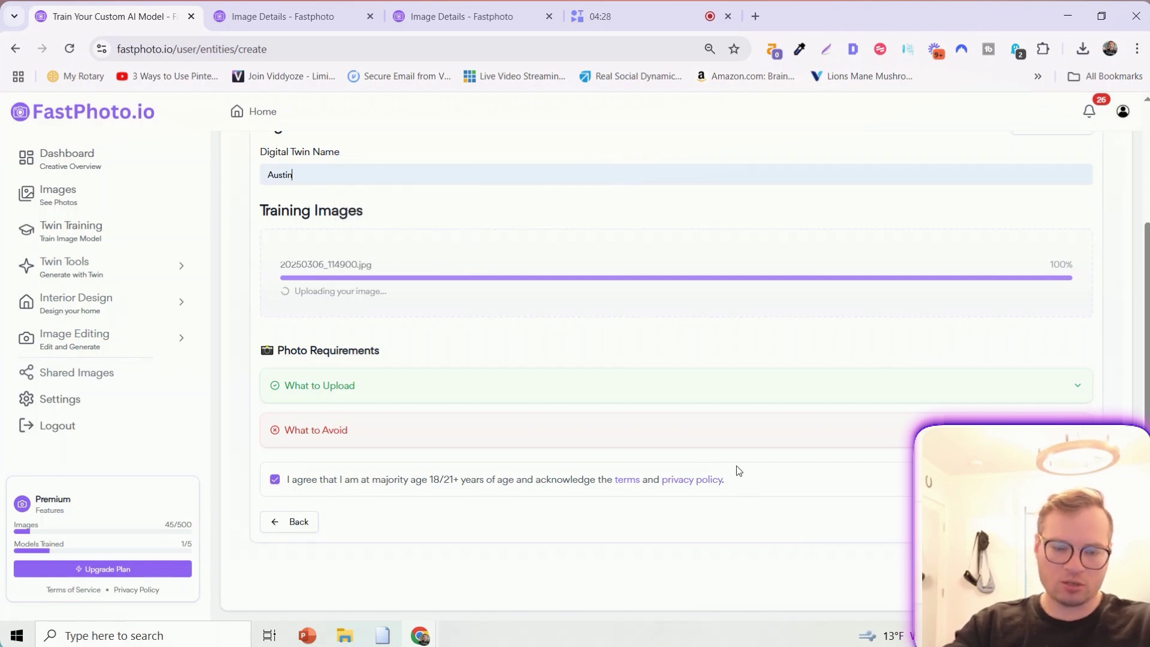
{"action": "scroll", "coordinate": [685, 417], "scroll_direction": "up", "scroll_amount": 3}
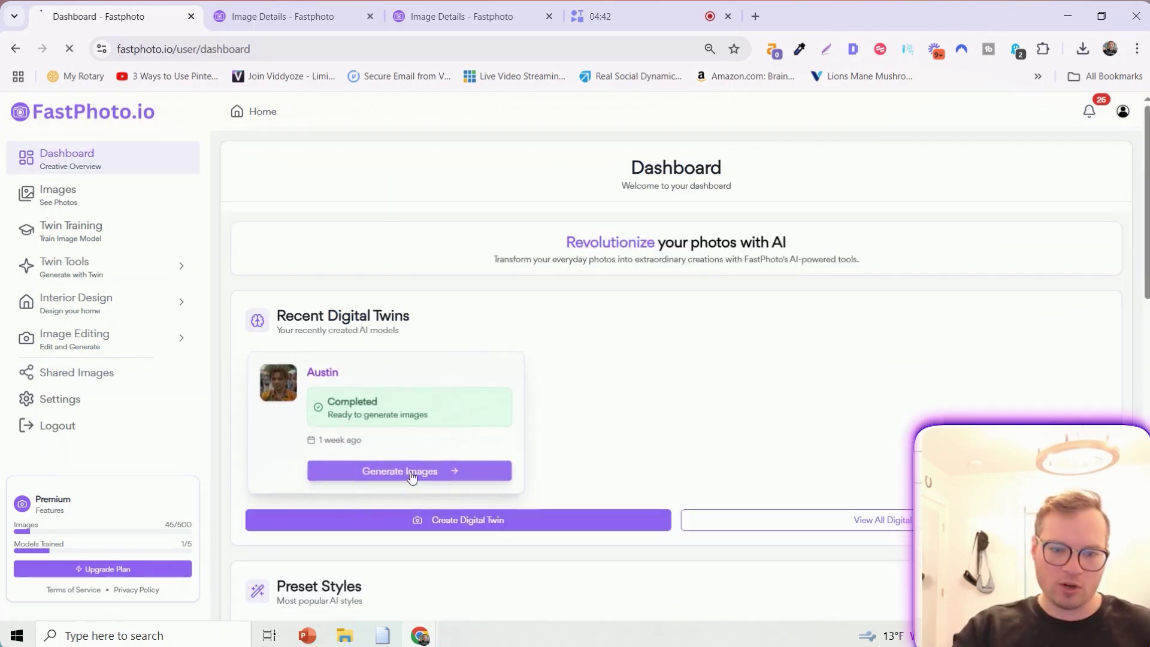
Generate a 1:1 Square Austin image from an AI-enhanced 'A baseball player about to swing at a pitch' prompt.
{"action": "left_click", "coordinate": [429, 470]}
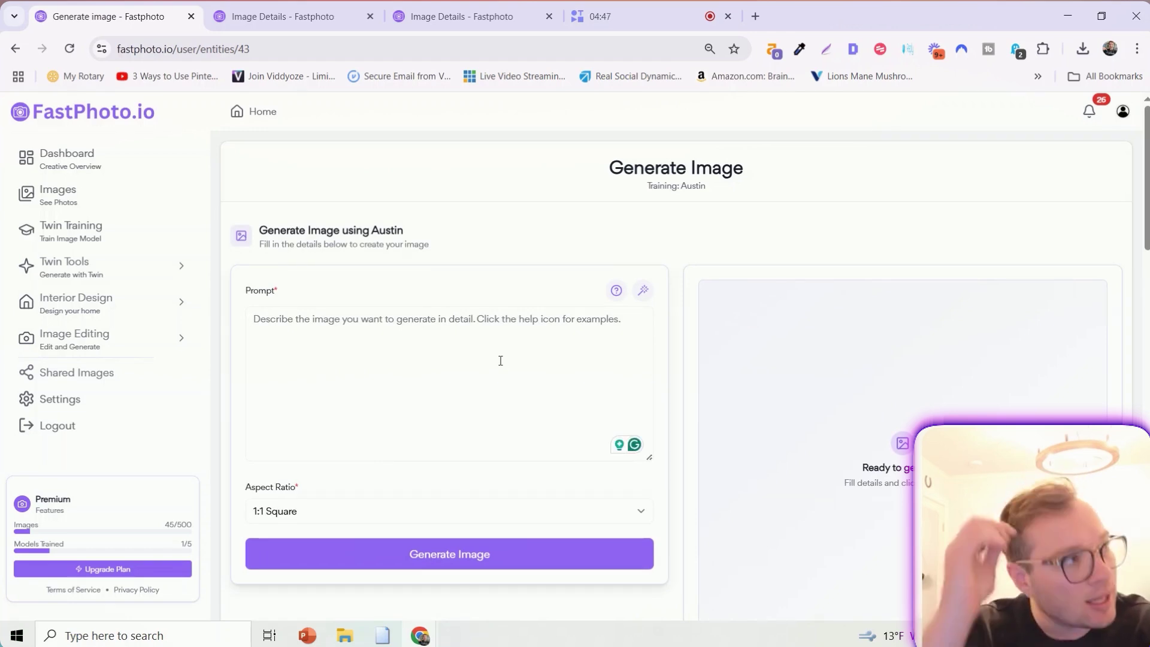
{"action": "type", "text": "A baseball player at bat"}
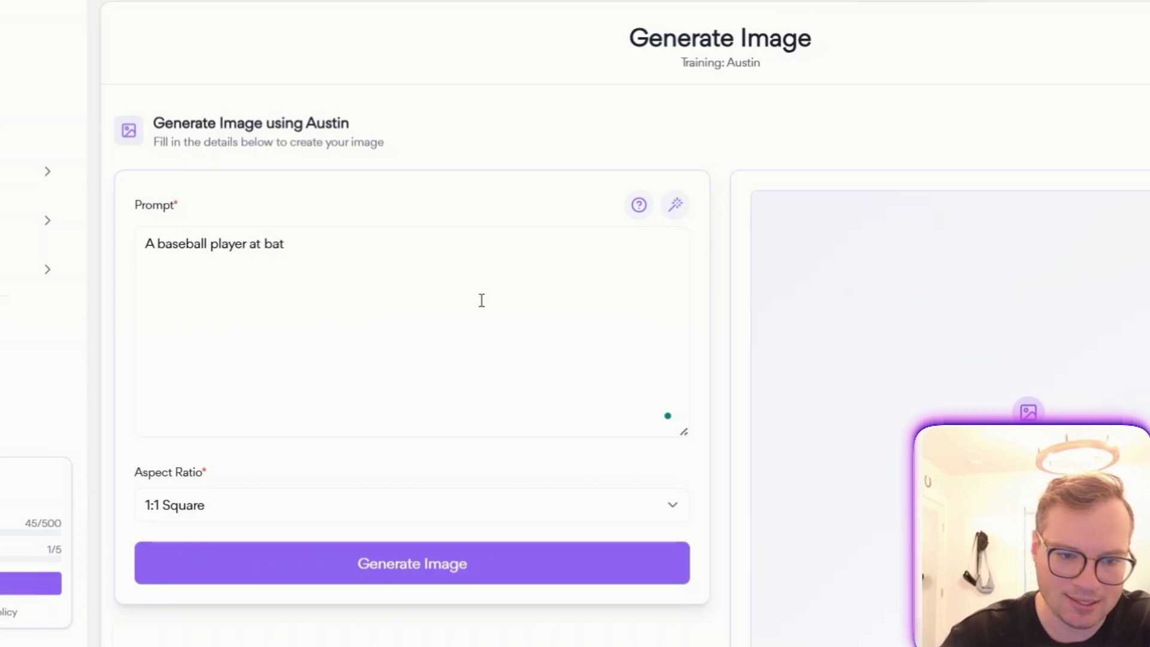
{"action": "left_click", "coordinate": [414, 505]}
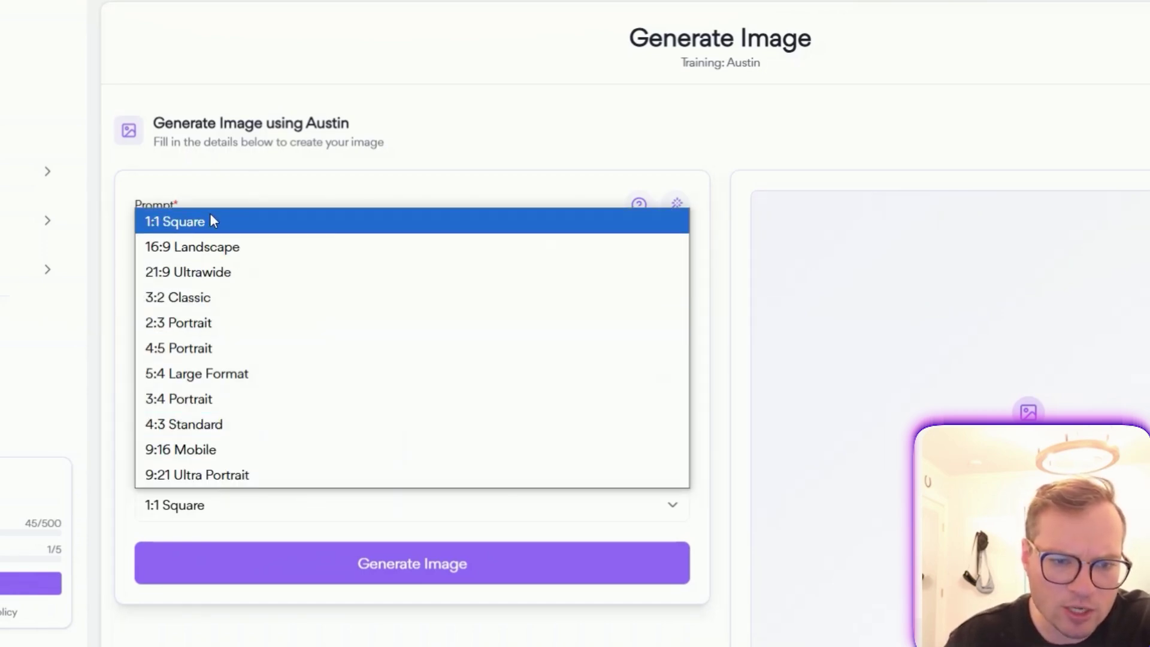
{"action": "left_click", "coordinate": [235, 217]}
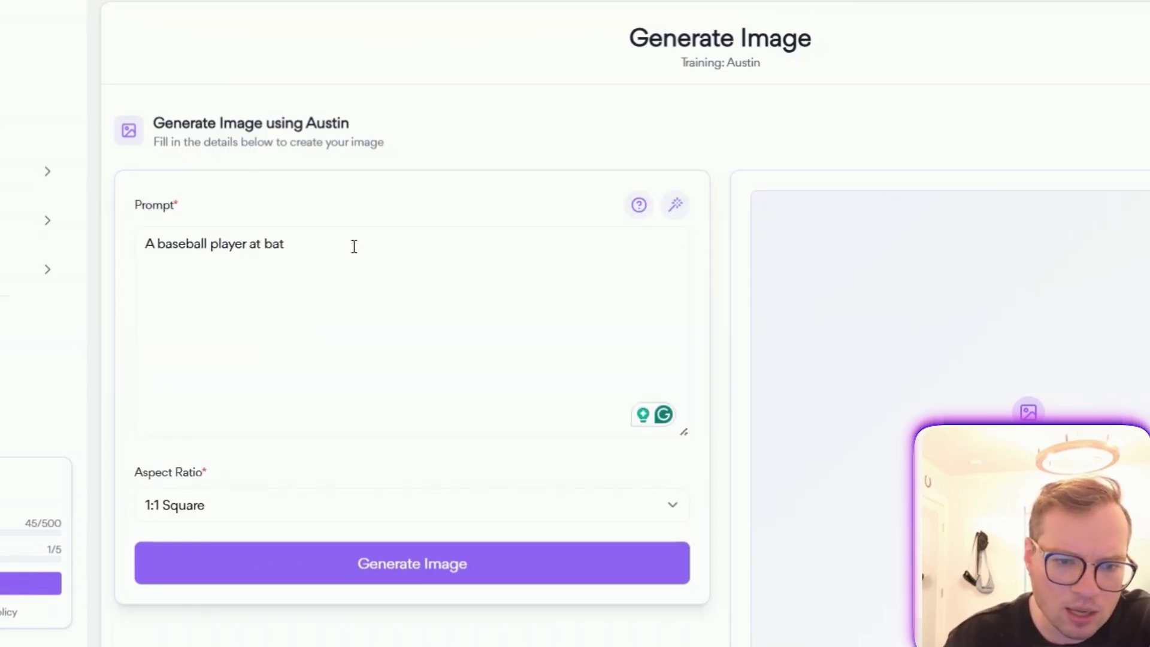
{"action": "type", "text": "about to swing a"}
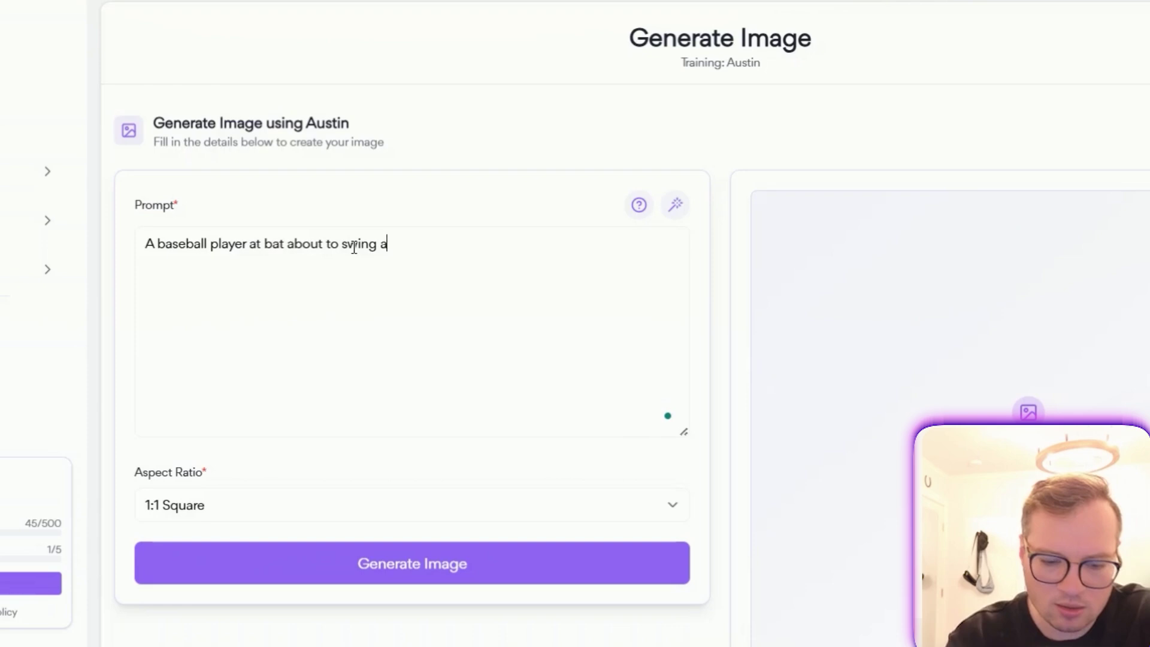
{"action": "type", "text": "t a pitch"}
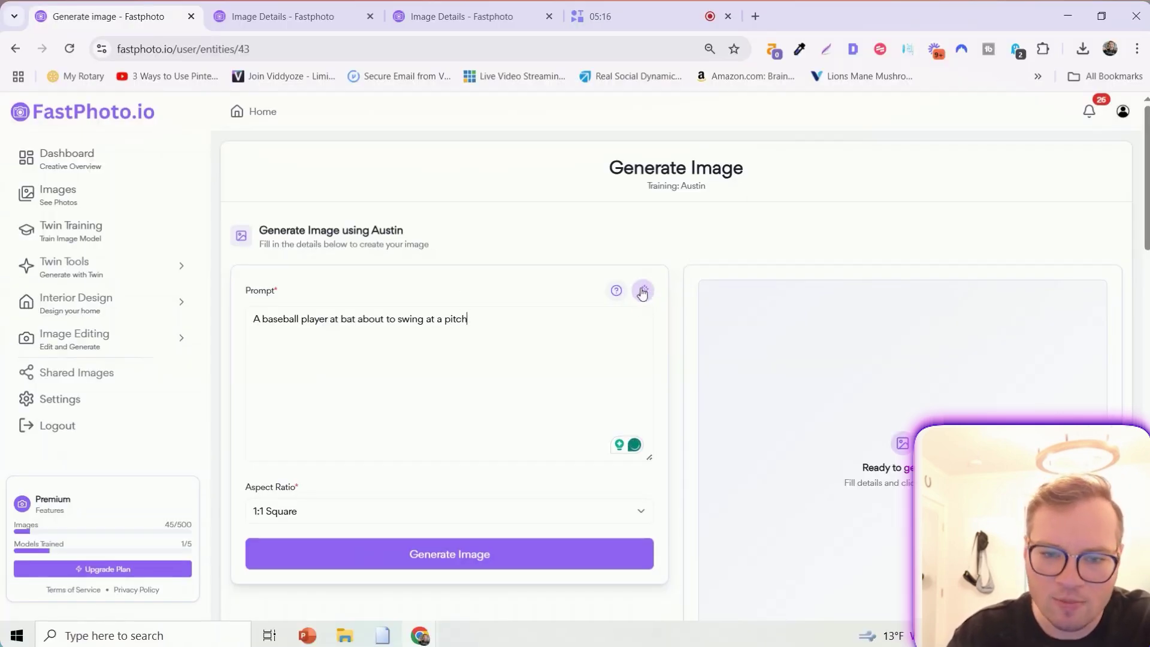
{"action": "left_click", "coordinate": [642, 291]}
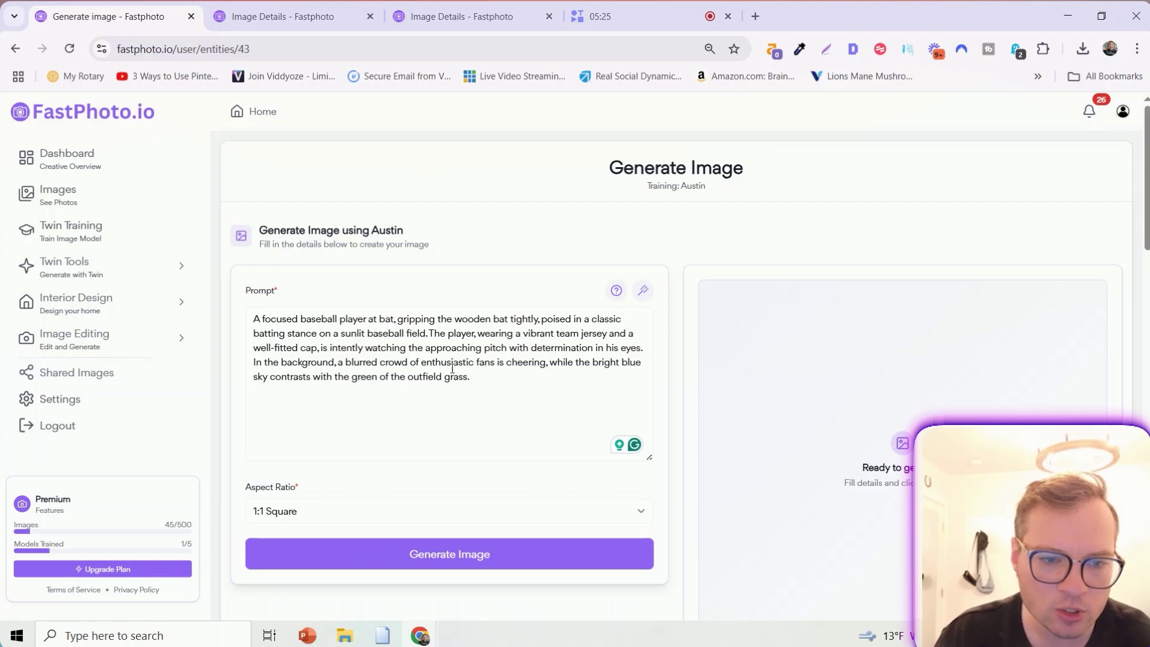
{"action": "left_click", "coordinate": [478, 554]}
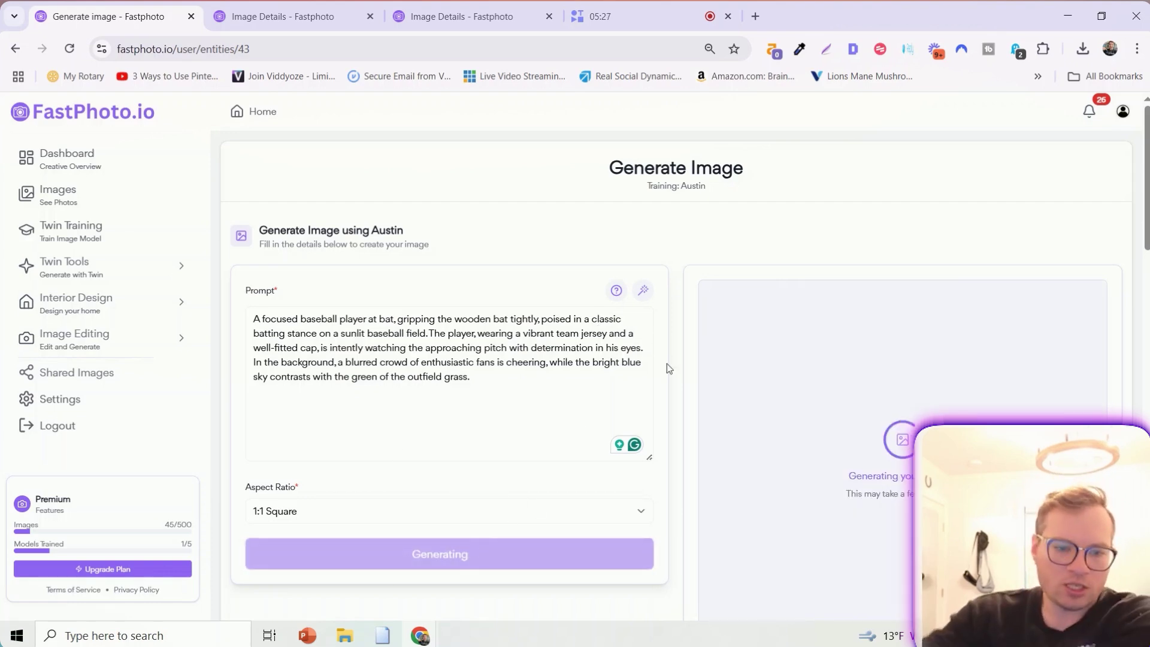
Scroll to review the finished image of the twin batting in an orange jersey and P cap.
{"action": "scroll", "coordinate": [515, 294], "scroll_direction": "down", "scroll_amount": 5}
{"action": "scroll", "coordinate": [529, 308], "scroll_direction": "up", "scroll_amount": 5}
{"action": "scroll", "coordinate": [539, 308], "scroll_direction": "down", "scroll_amount": 2}
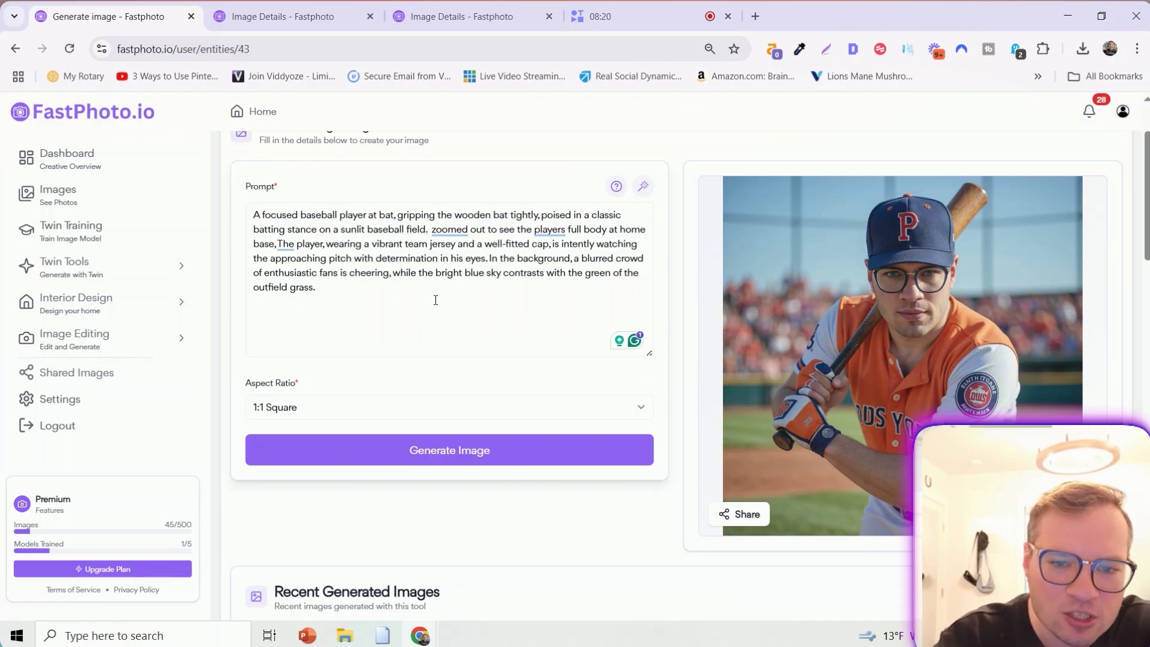
Change the prompt to a Los Angeles Dodgers jersey and Dodgers cap, and regenerate the image.
{"action": "double_click", "coordinate": [414, 245]}
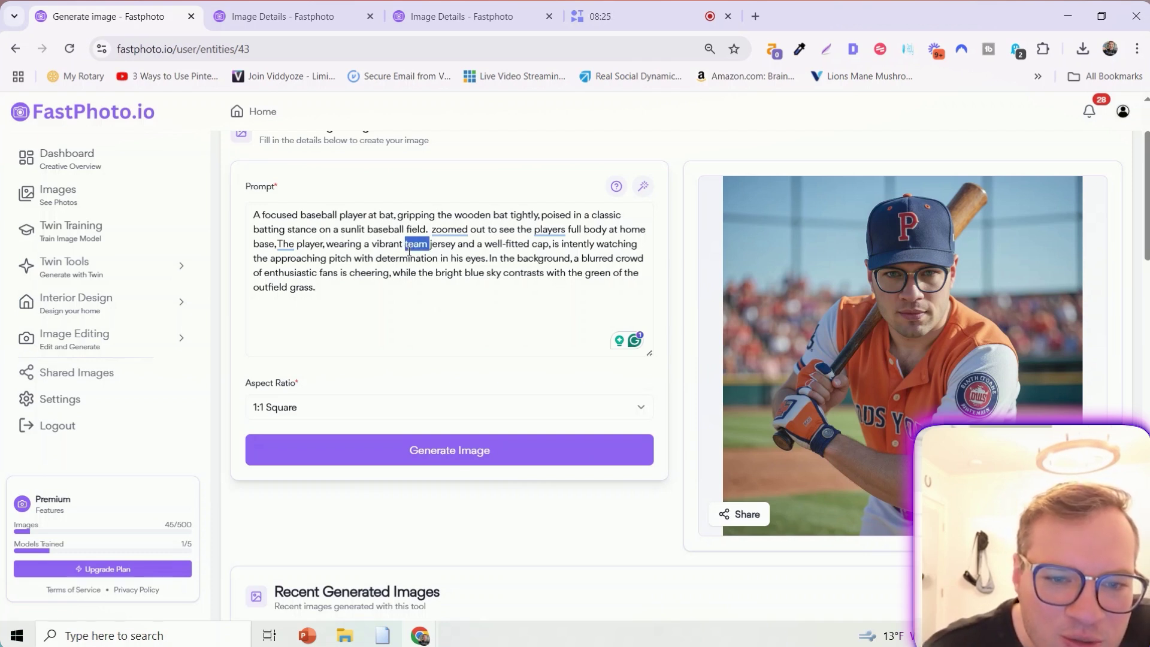
{"action": "type", "text": "Los Angeles Dodgers"}
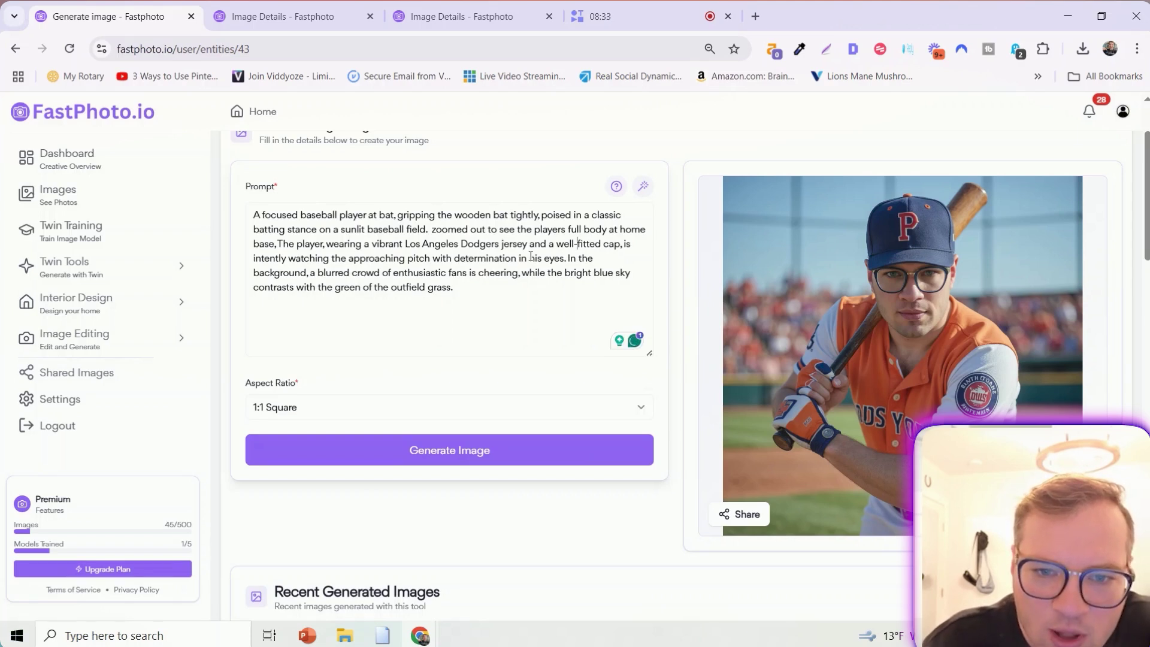
{"action": "type", "text": "Dodgers"}
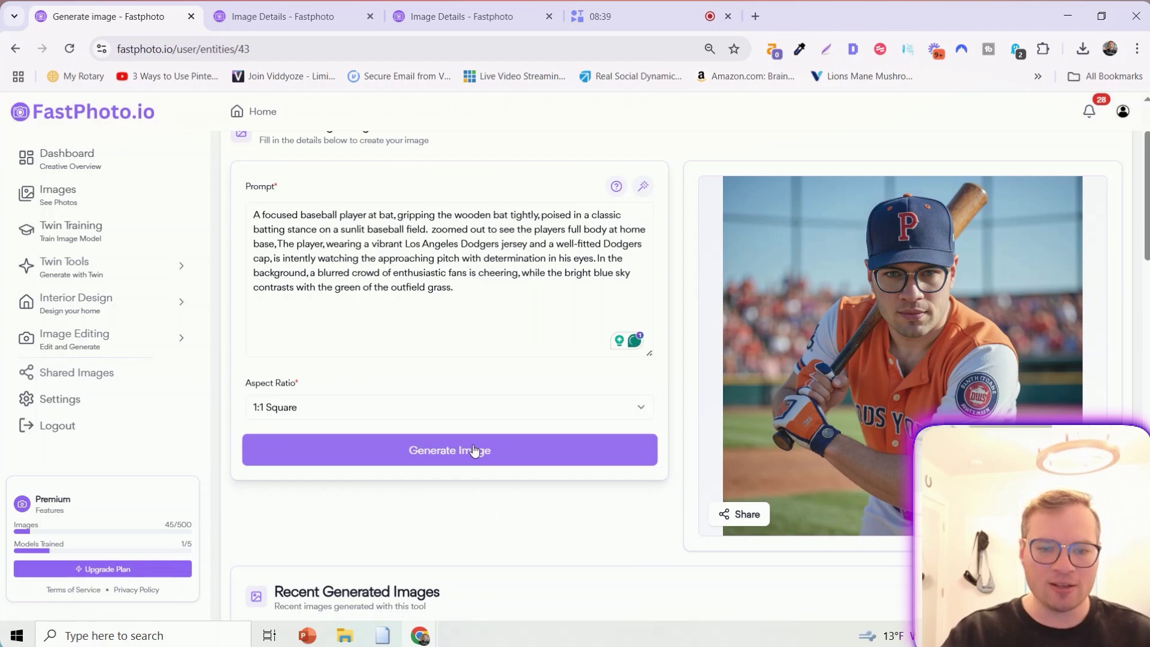
{"action": "left_click", "coordinate": [508, 454]}
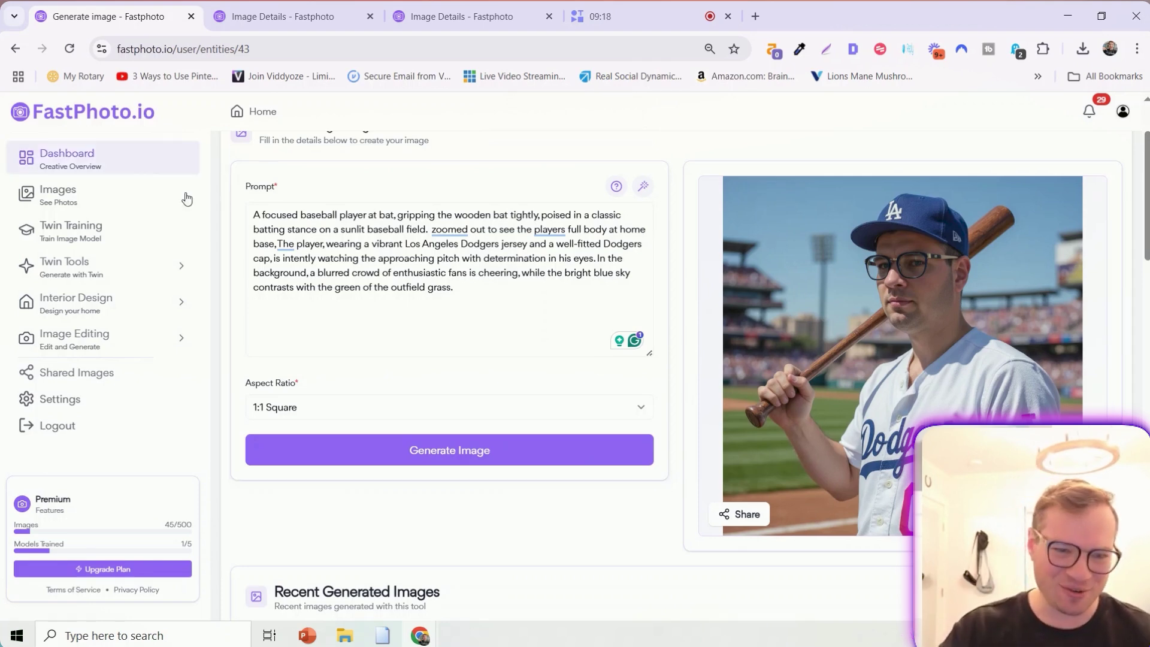
{"action": "scroll", "coordinate": [397, 286], "scroll_direction": "up", "scroll_amount": 2}
Replace the prompt with 'a professional linkedin headshot, in a office environment', enhance it, and generate.
{"action": "left_click_drag", "start_coordinate": [545, 426], "coordinate": [245, 304]}
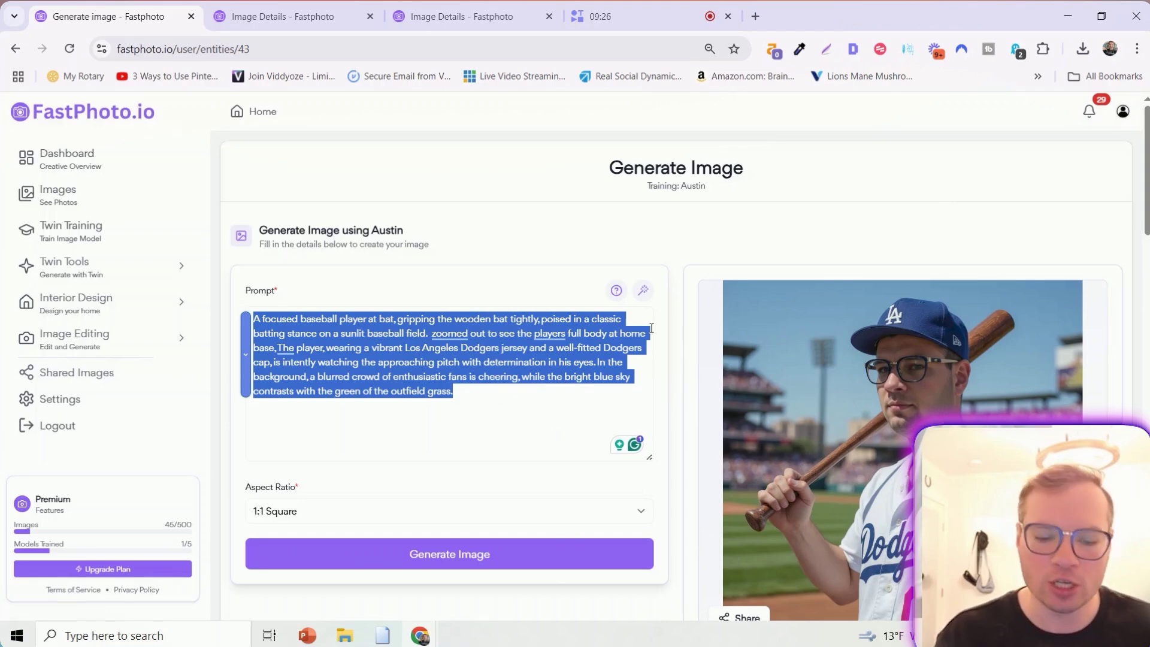
{"action": "type", "text": "a professional linke"}
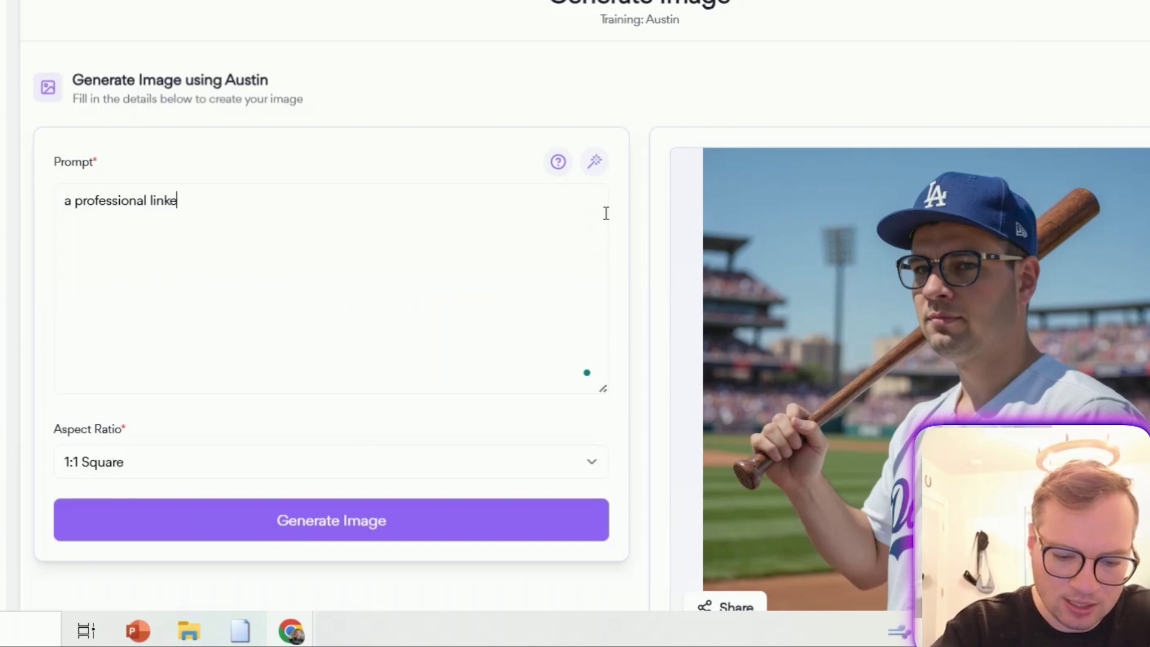
{"action": "type", "text": "din headshot"}
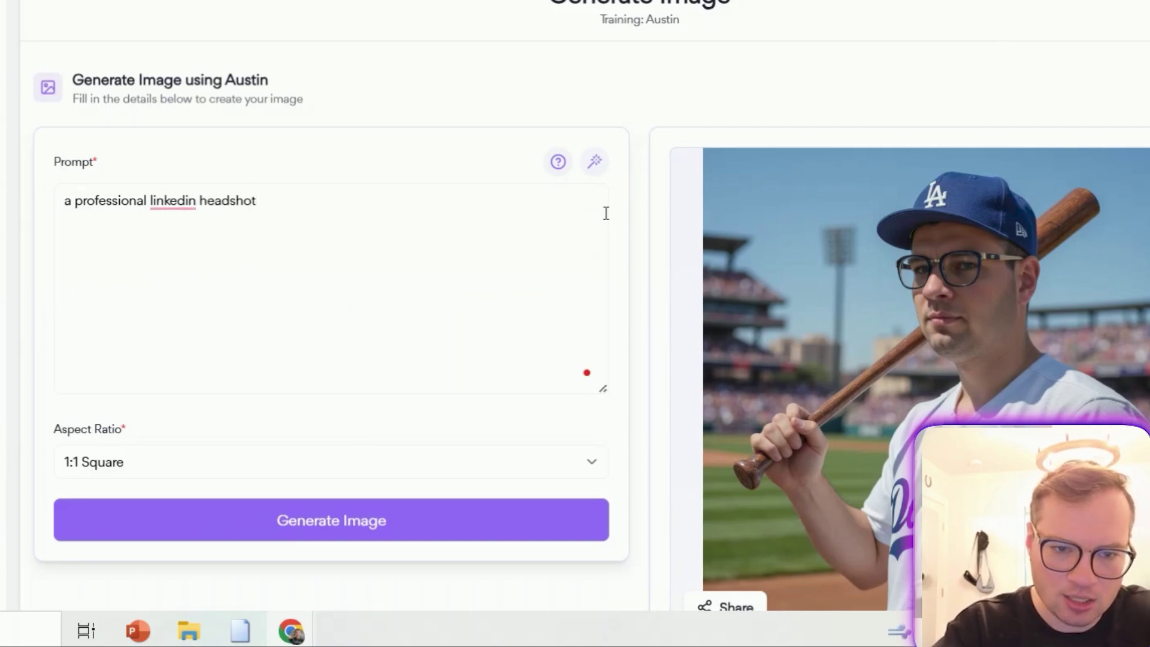
{"action": "type", "text": ", in a"}
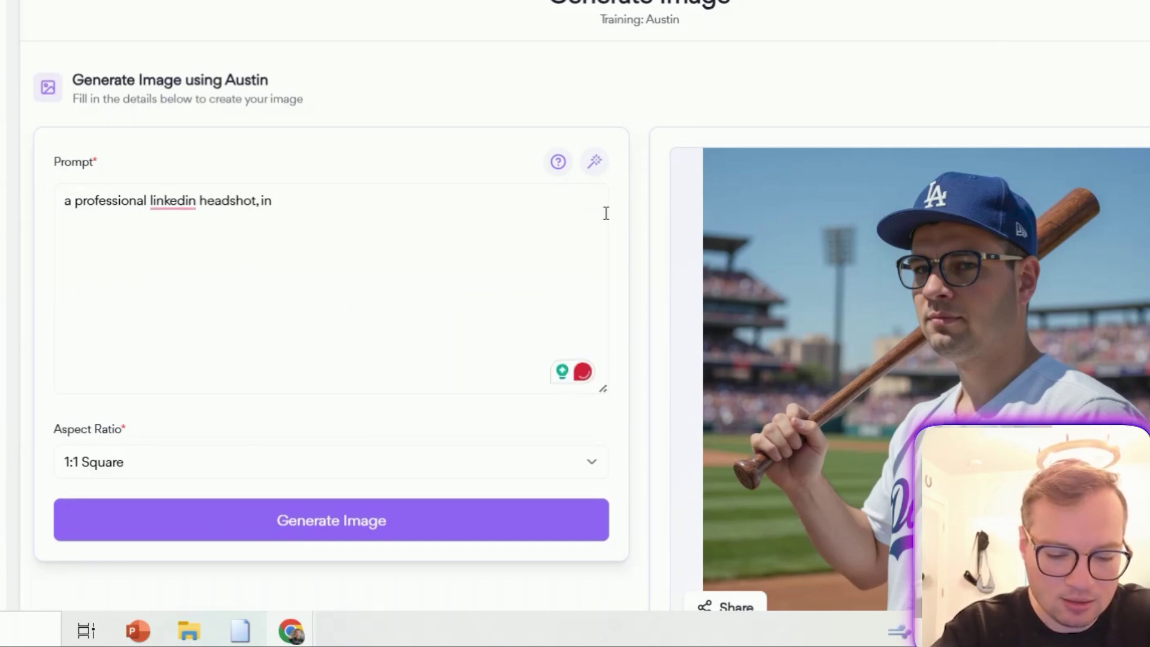
{"action": "type", "text": " office en"}
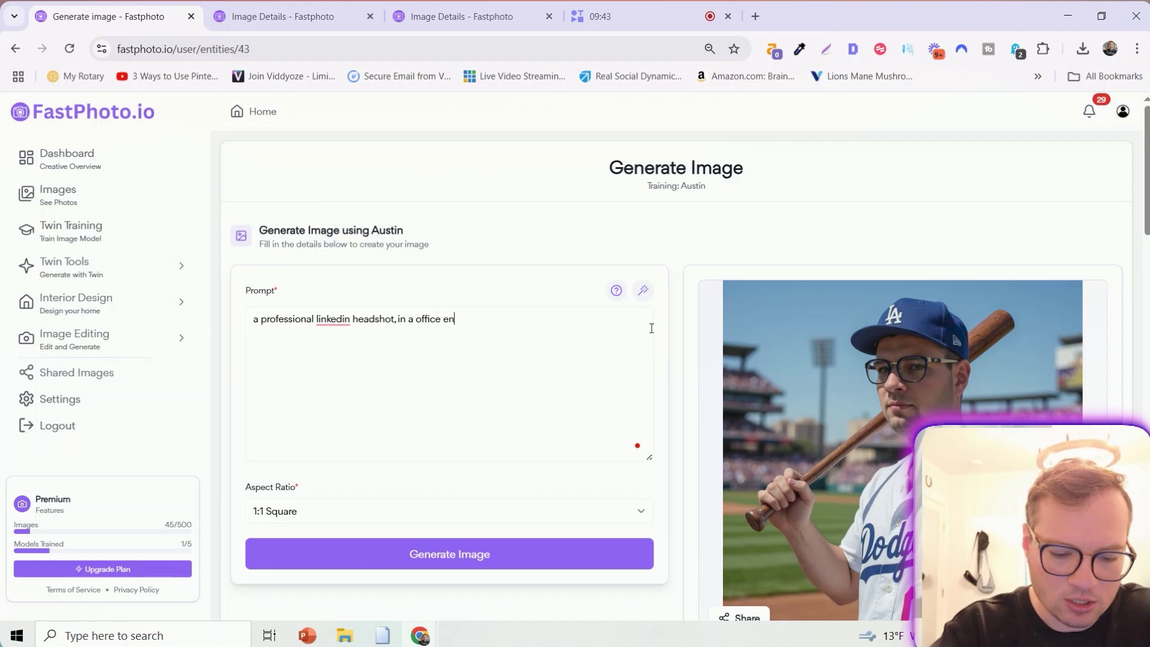
{"action": "type", "text": "vironment"}
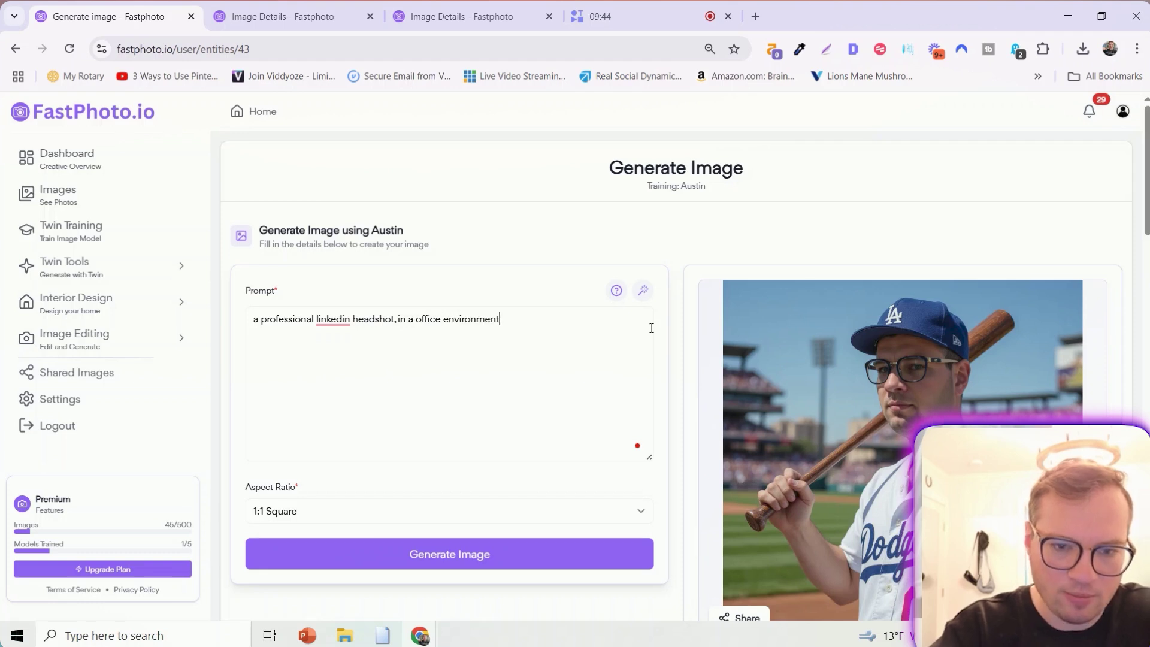
{"action": "left_click", "coordinate": [643, 290]}
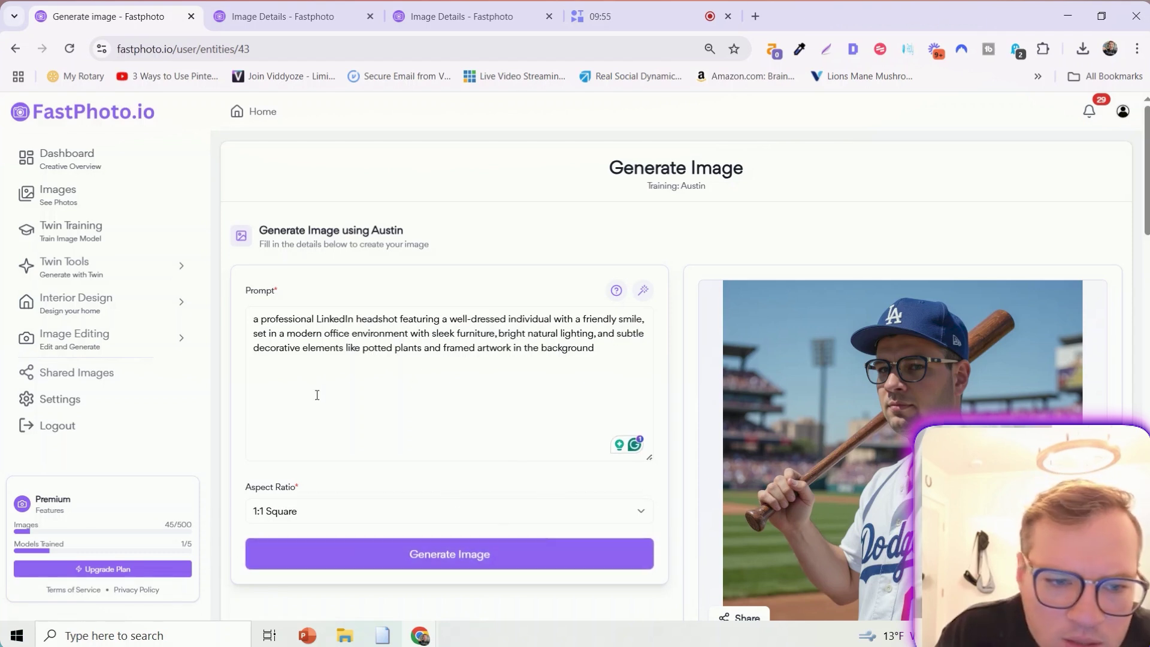
{"action": "left_click_drag", "start_coordinate": [362, 351], "coordinate": [422, 351]}
{"action": "left_click", "coordinate": [475, 350]}
{"action": "left_click", "coordinate": [477, 560]}
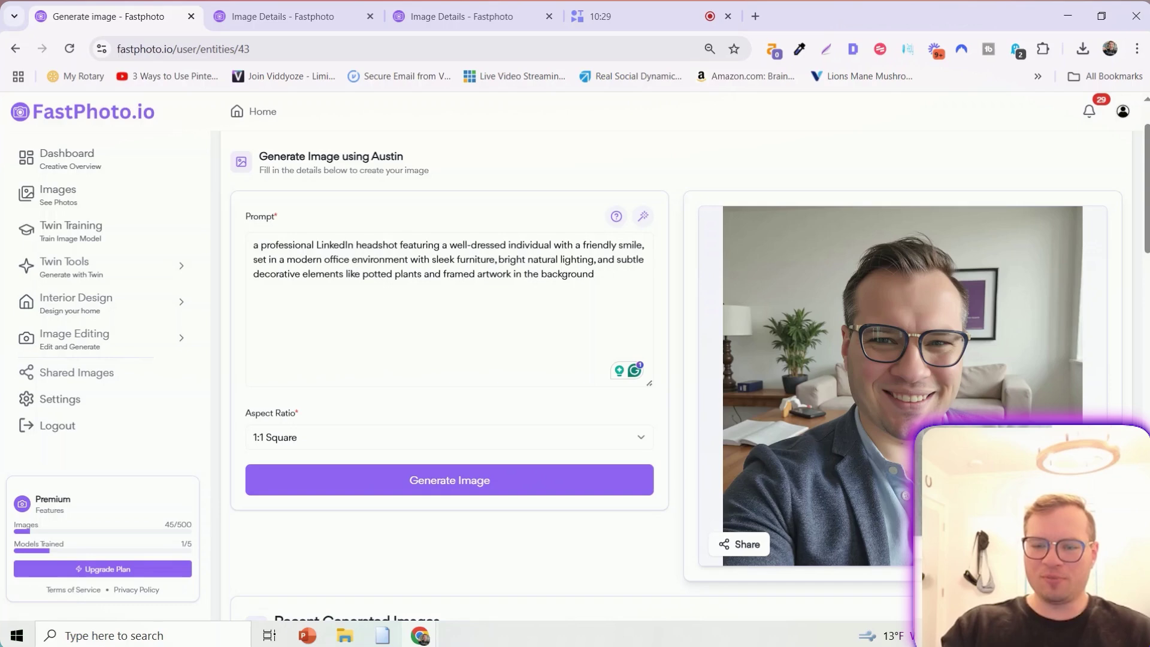
{"action": "scroll", "coordinate": [1104, 285], "scroll_direction": "down", "scroll_amount": 2}
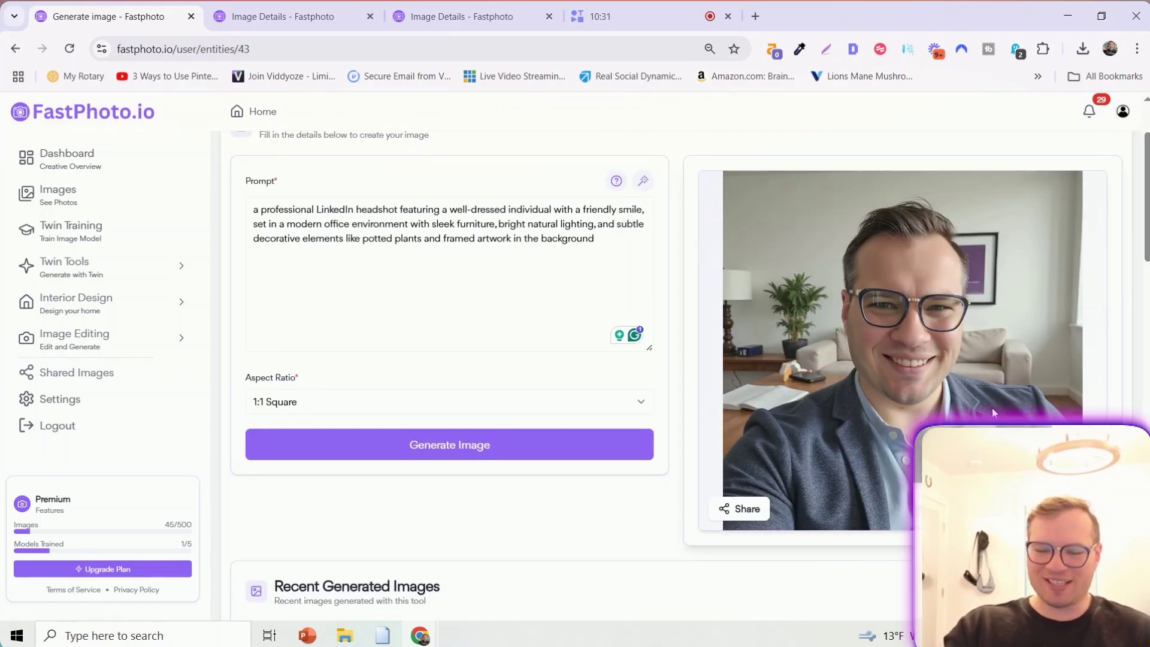
{"action": "scroll", "coordinate": [714, 333], "scroll_direction": "up", "scroll_amount": 1}
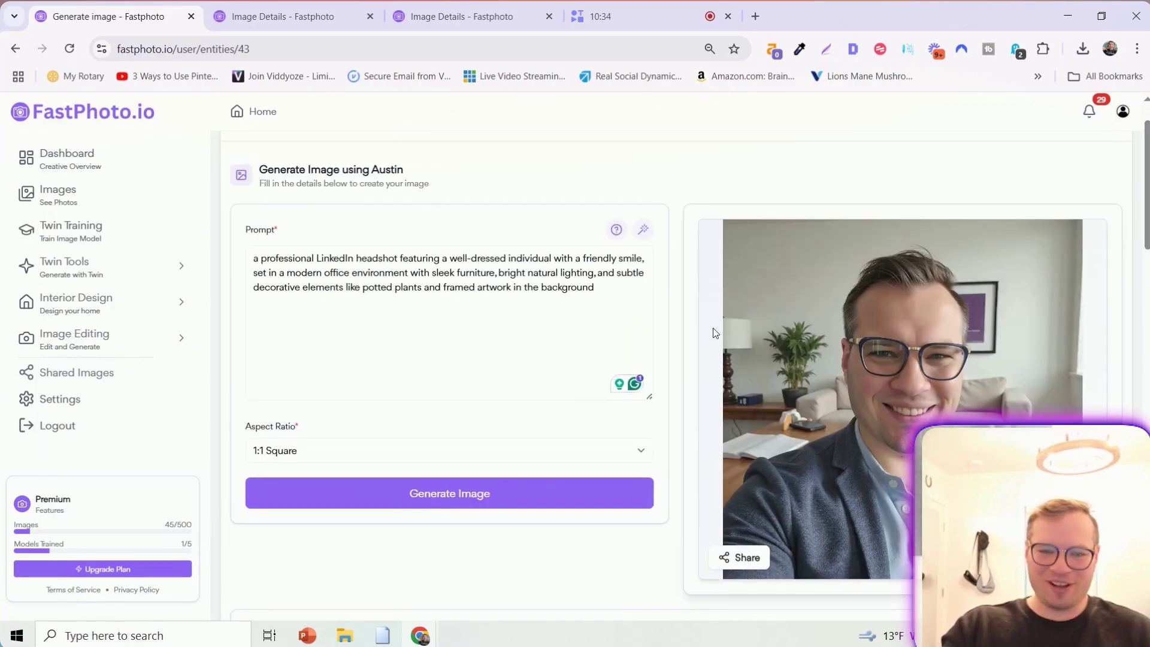
{"action": "scroll", "coordinate": [845, 386], "scroll_direction": "down", "scroll_amount": 5}
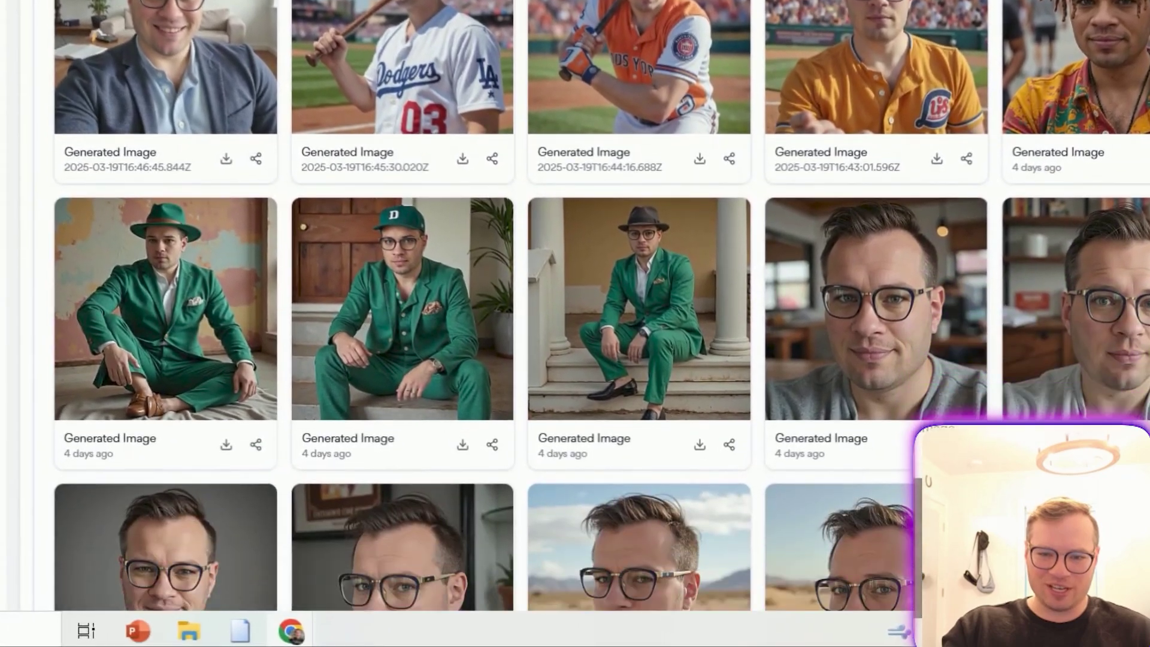
{"action": "scroll", "coordinate": [575, 306], "scroll_direction": "down", "scroll_amount": 4}
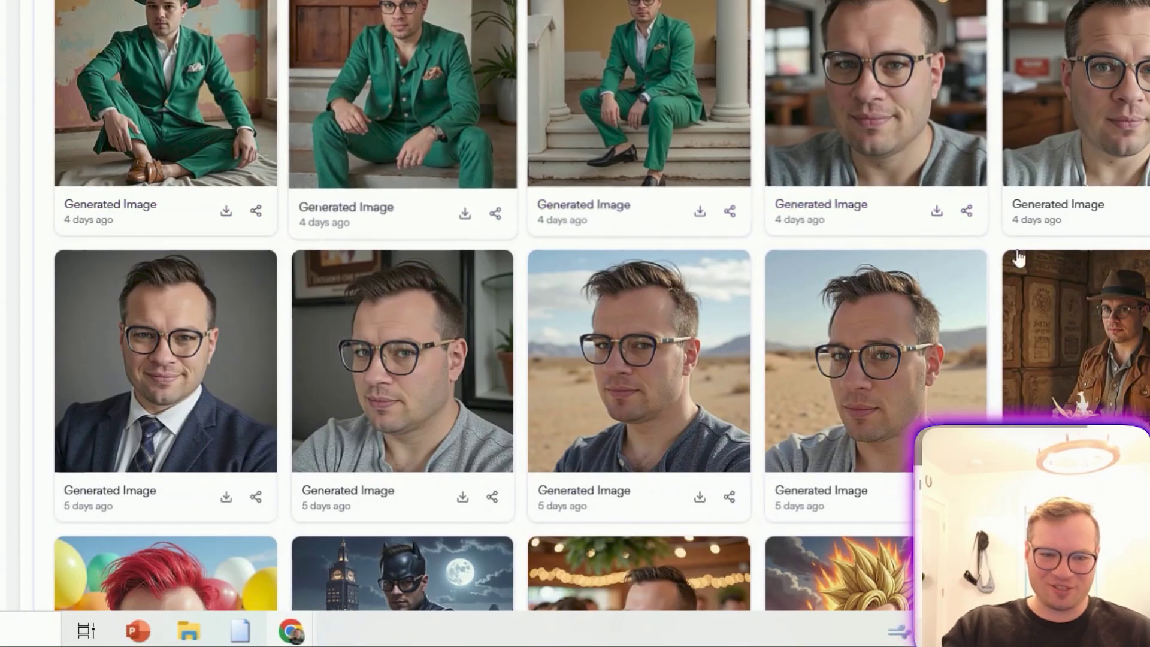
{"action": "scroll", "coordinate": [576, 306], "scroll_direction": "down", "scroll_amount": 10}
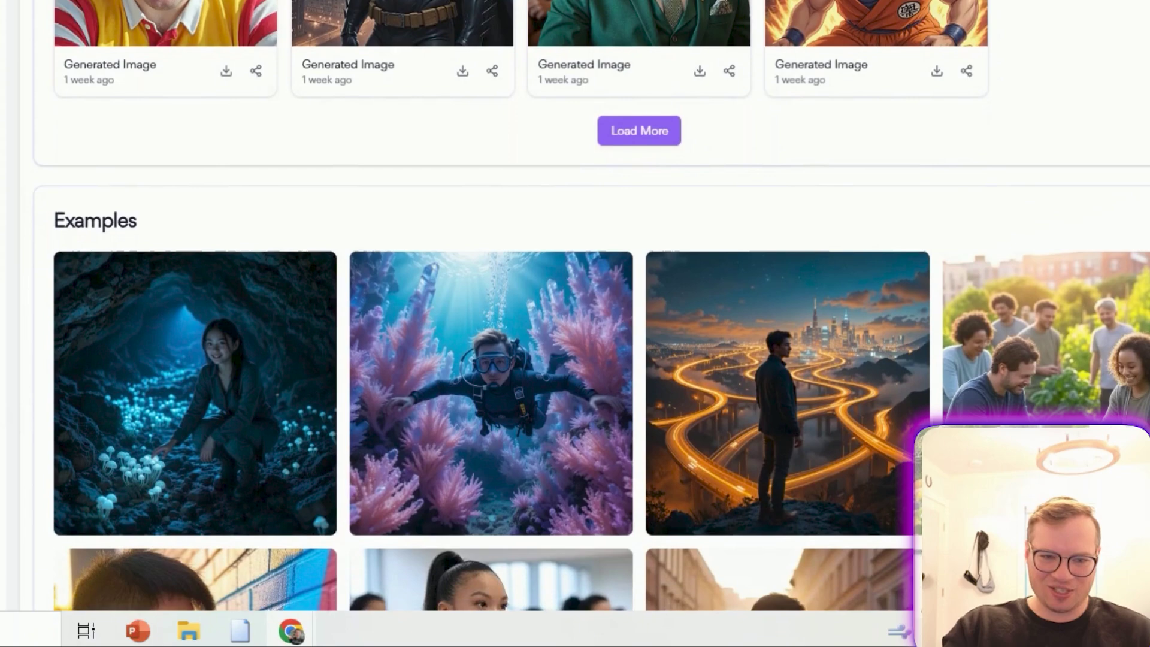
{"action": "scroll", "coordinate": [734, 361], "scroll_direction": "down", "scroll_amount": 2}
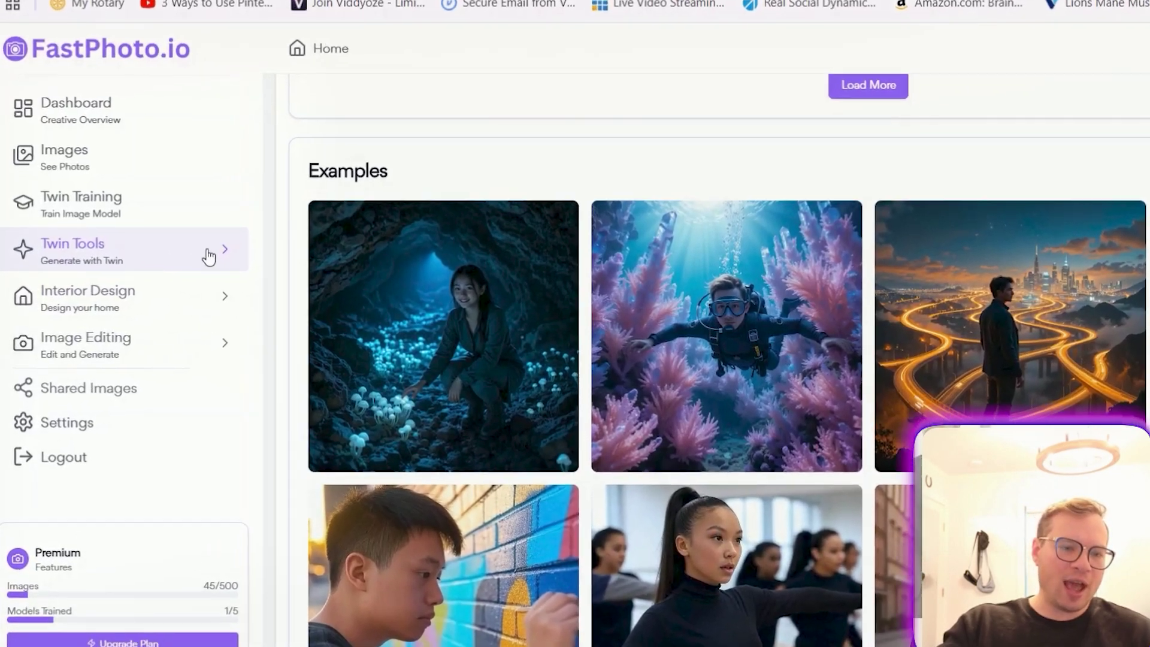
Expand Twin Tools, Interior Design and Image Editing in the sidebar to reveal Blur away, Background Remover and the other editing tools.
{"action": "left_click", "coordinate": [157, 261]}
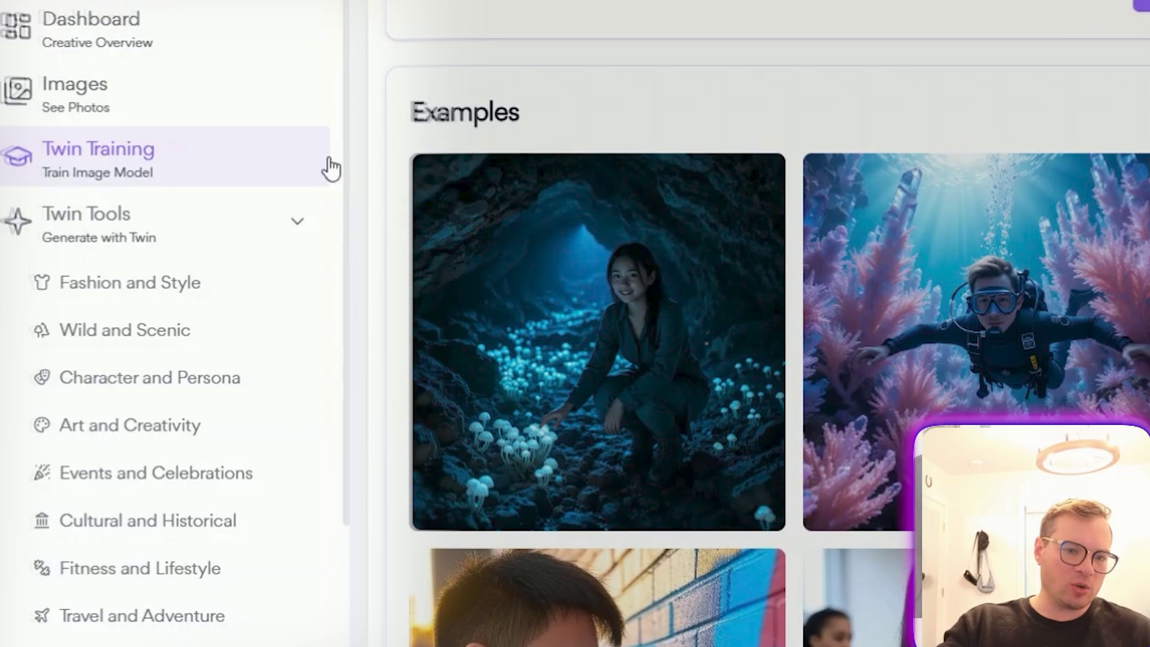
{"action": "scroll", "coordinate": [353, 223], "scroll_direction": "down", "scroll_amount": 1}
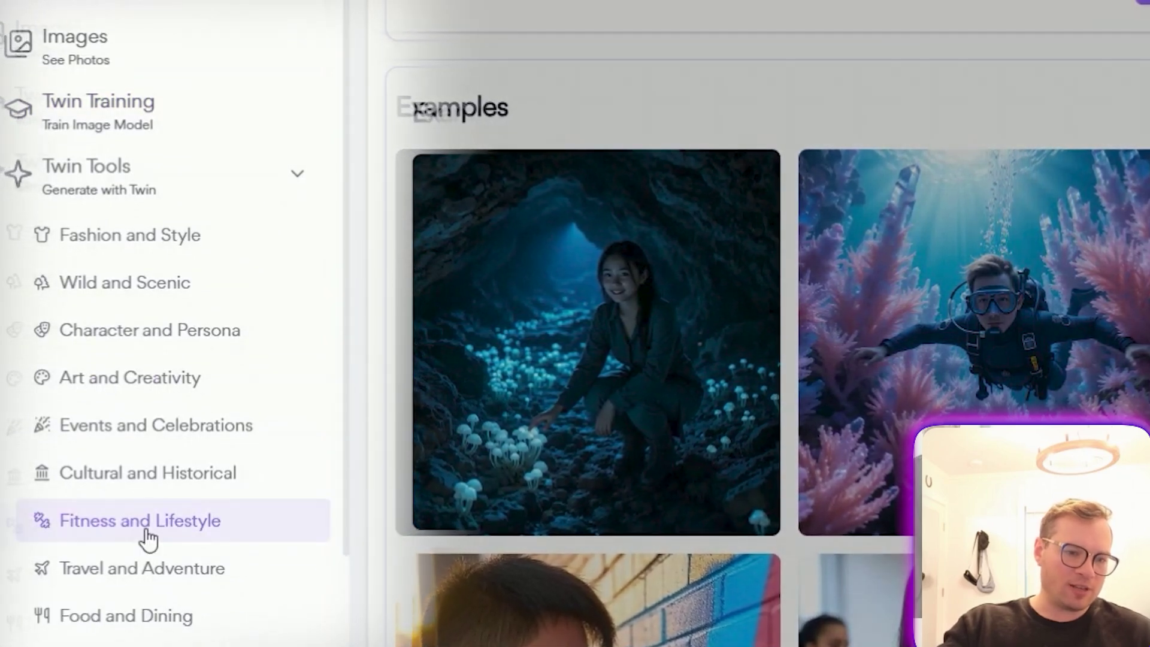
{"action": "scroll", "coordinate": [216, 376], "scroll_direction": "down", "scroll_amount": 5}
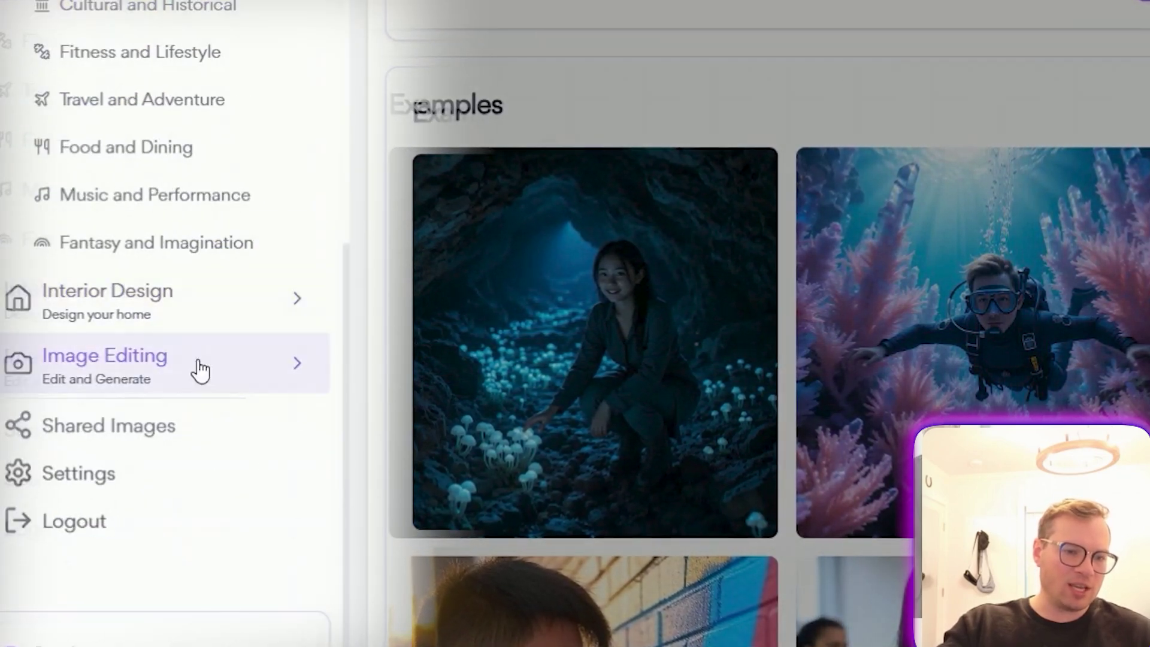
{"action": "left_click", "coordinate": [219, 320]}
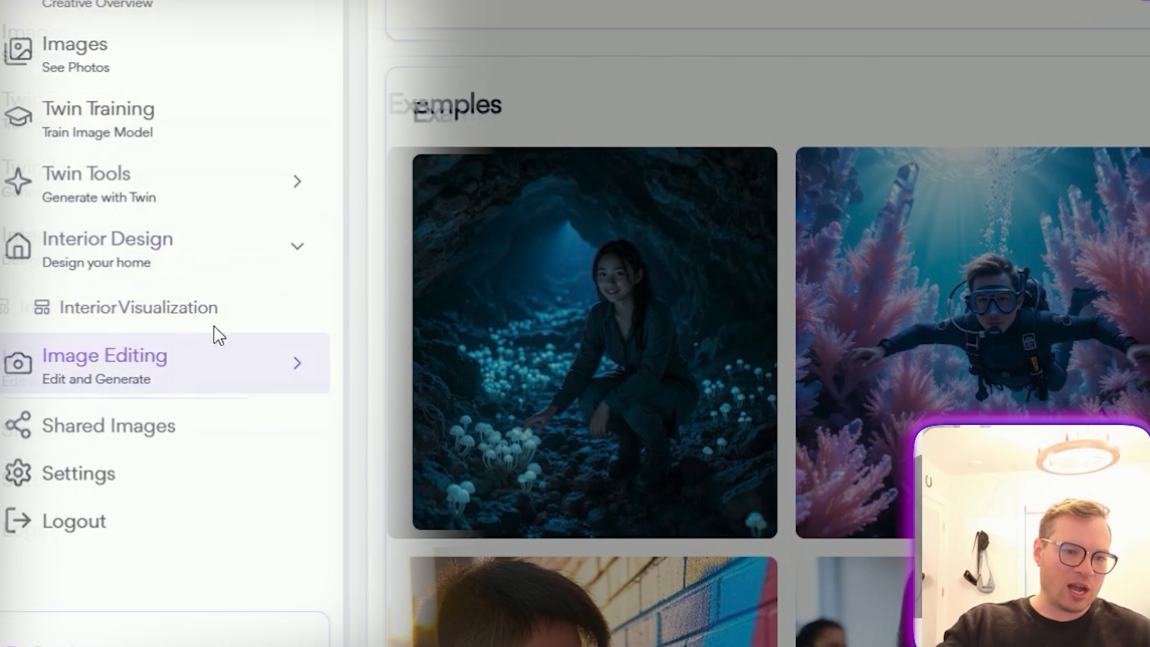
{"action": "left_click", "coordinate": [265, 379]}
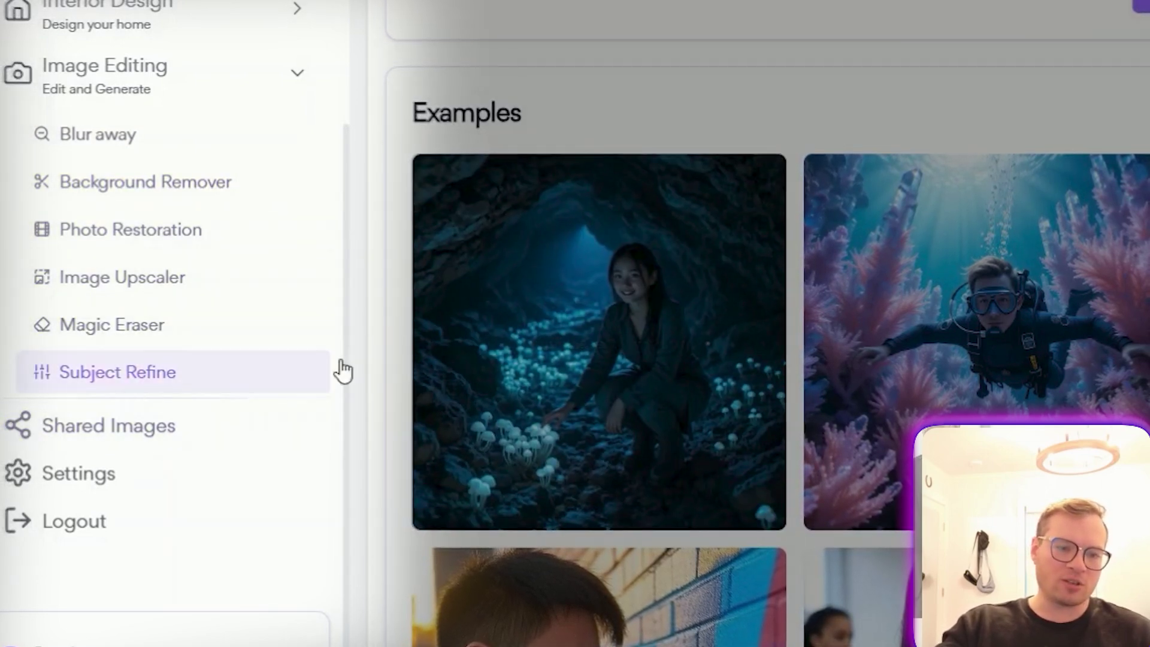
{"action": "scroll", "coordinate": [273, 367], "scroll_direction": "up", "scroll_amount": 5}
{"action": "scroll", "coordinate": [258, 336], "scroll_direction": "up", "scroll_amount": 5}
Go to the Dashboard and scroll down to Your Generated Photos with the baseball portraits.
{"action": "left_click", "coordinate": [54, 48]}
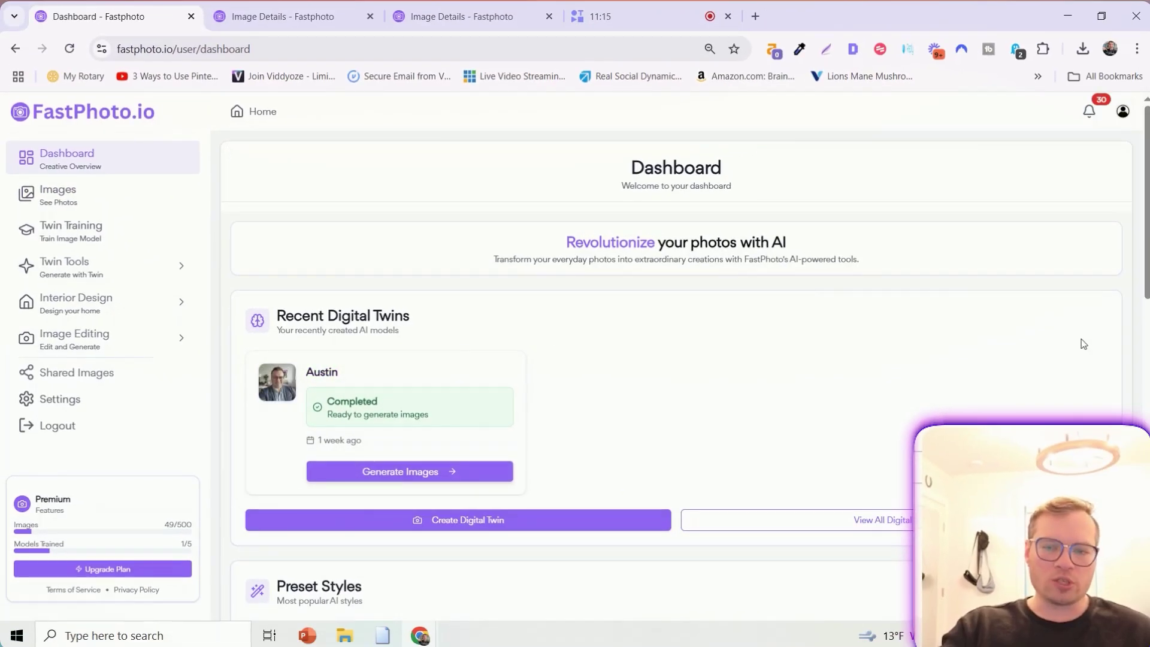
{"action": "scroll", "coordinate": [911, 275], "scroll_direction": "down", "scroll_amount": 2}
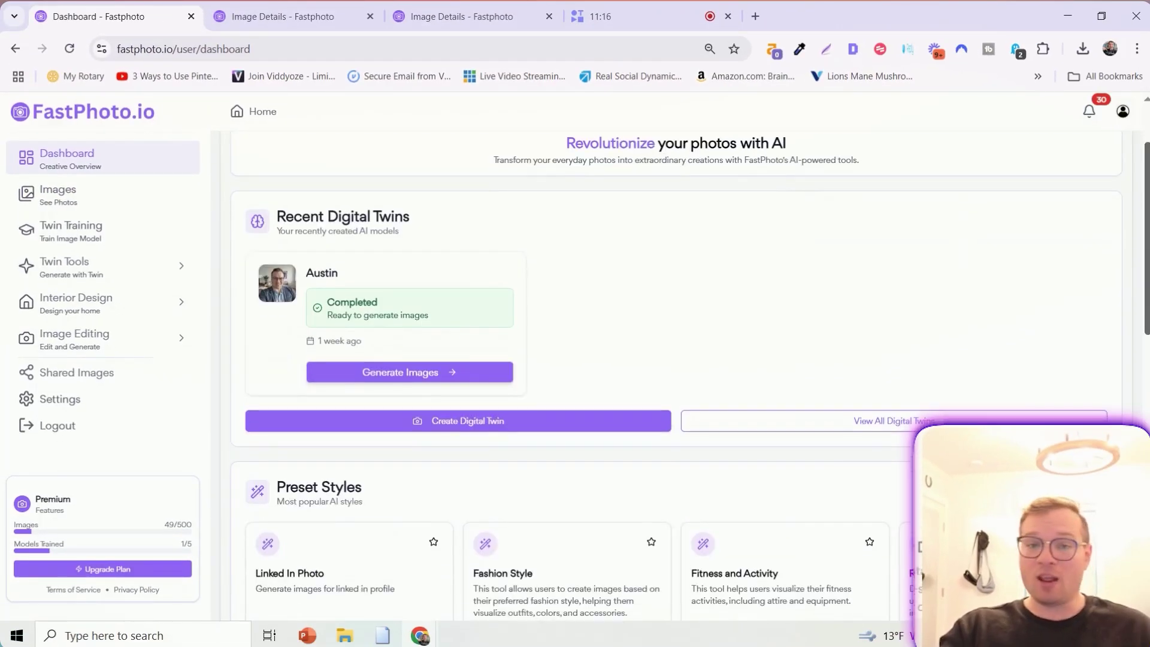
{"action": "scroll", "coordinate": [677, 378], "scroll_direction": "down", "scroll_amount": 3}
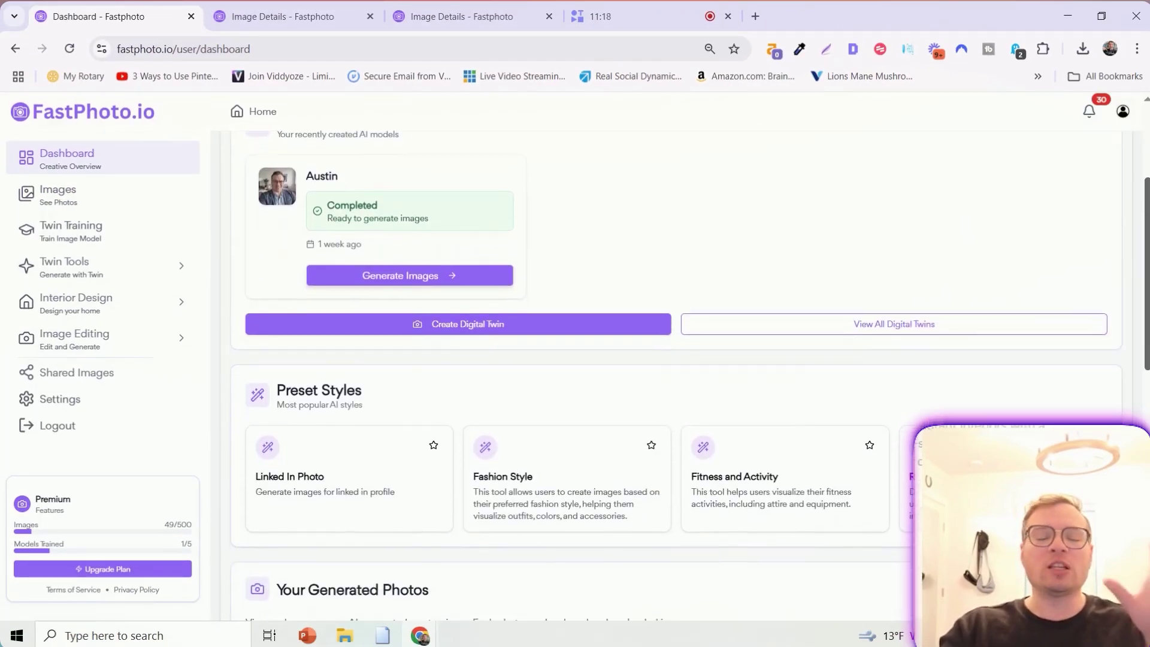
{"action": "scroll", "coordinate": [677, 377], "scroll_direction": "down", "scroll_amount": 3}
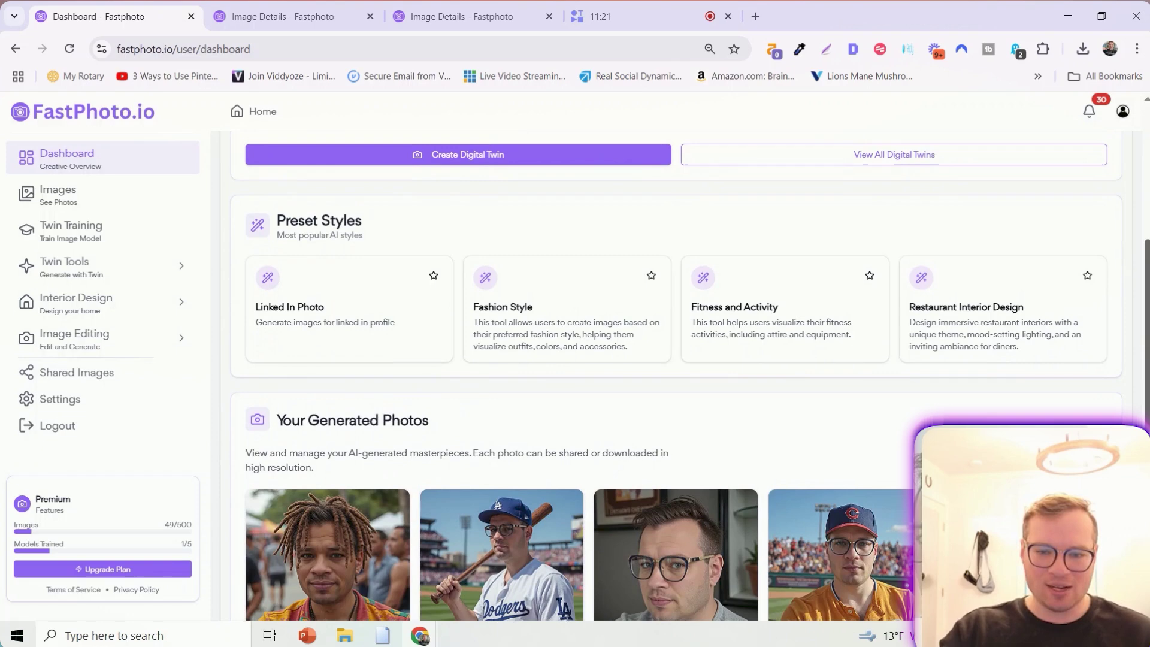
{"action": "scroll", "coordinate": [677, 378], "scroll_direction": "down", "scroll_amount": 6}
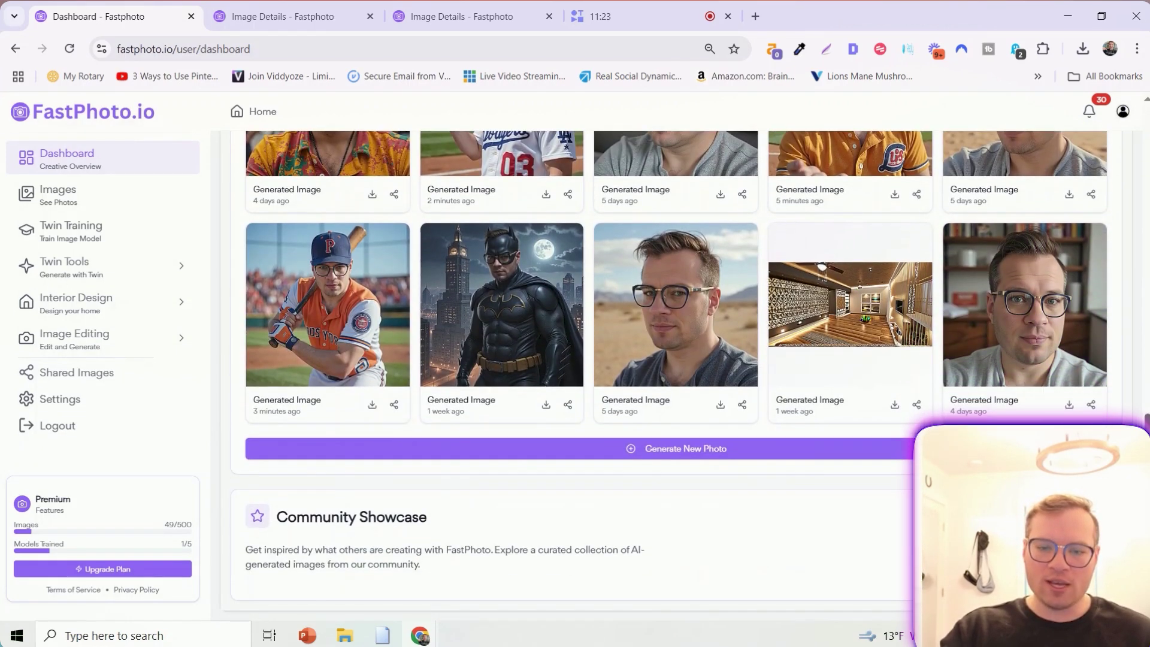